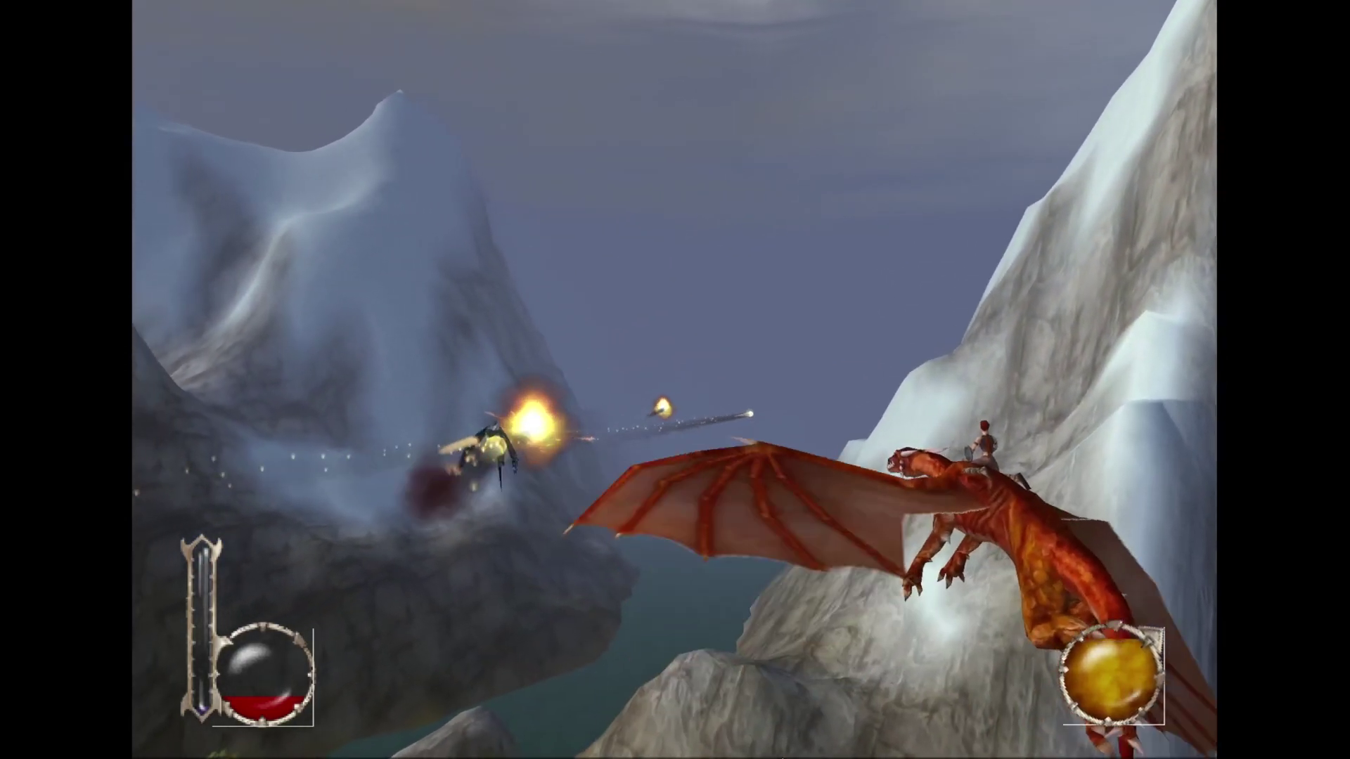
- Pause the game and try Save Game, which ends in a 'Save Failed!' error
{"action": "key", "text": "Escape"}
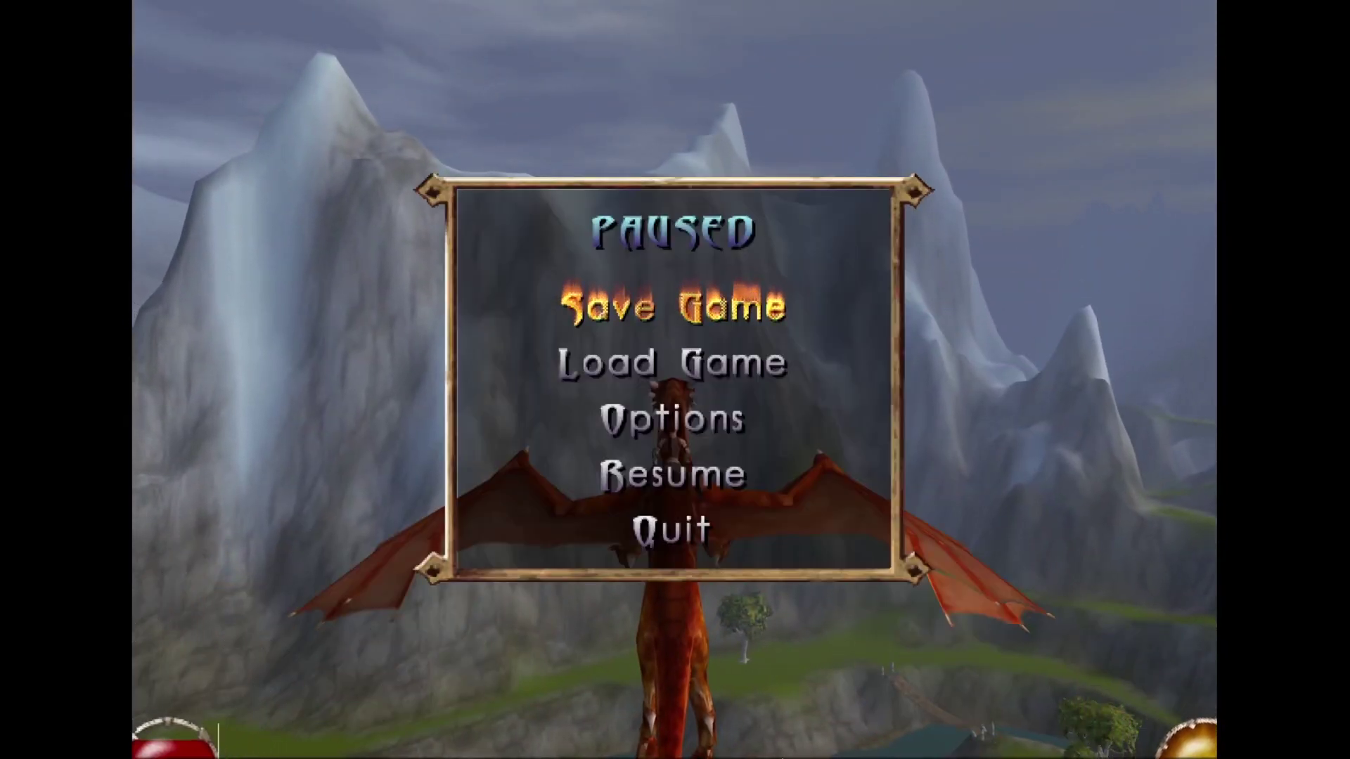
{"action": "key", "text": "Return"}
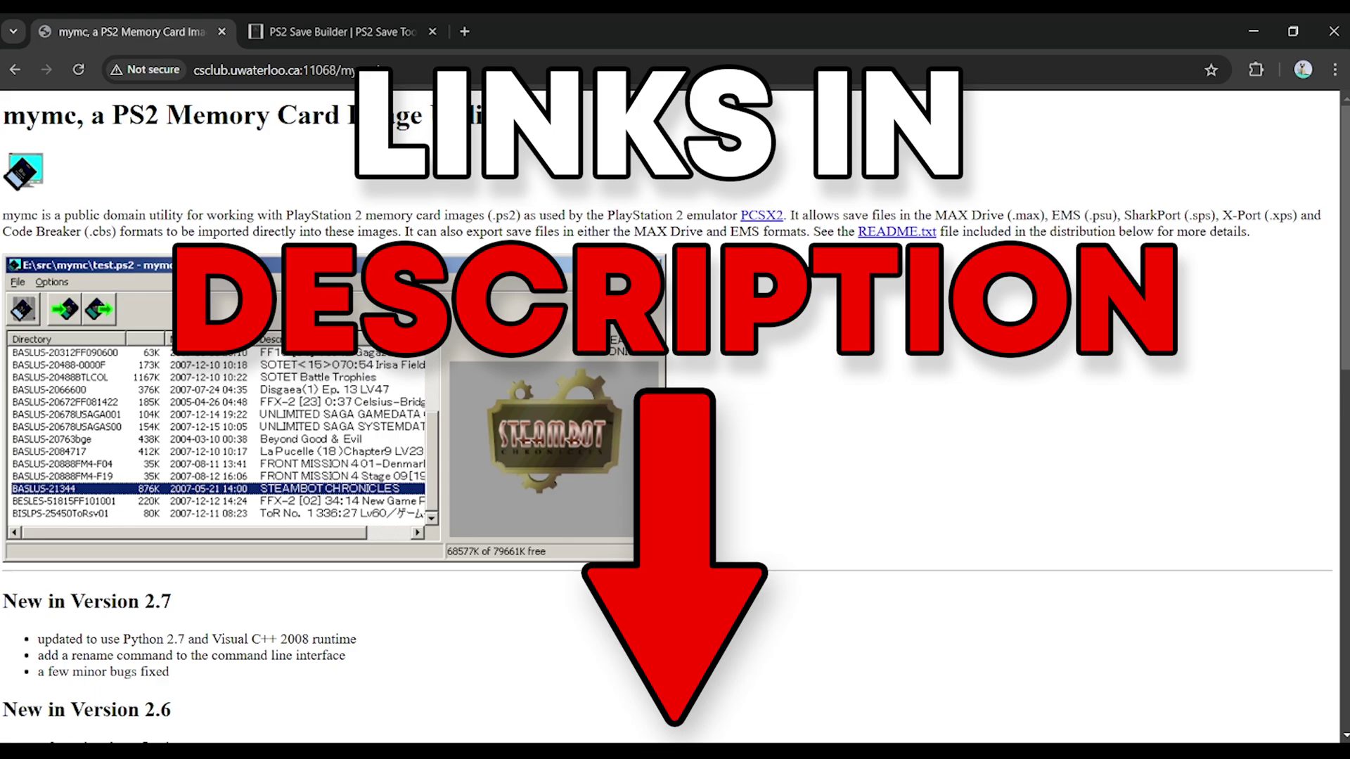
{"action": "scroll", "coordinate": [590, 474], "scroll_direction": "down", "scroll_amount": 3}
{"action": "scroll", "coordinate": [359, 472], "scroll_direction": "down", "scroll_amount": 3}
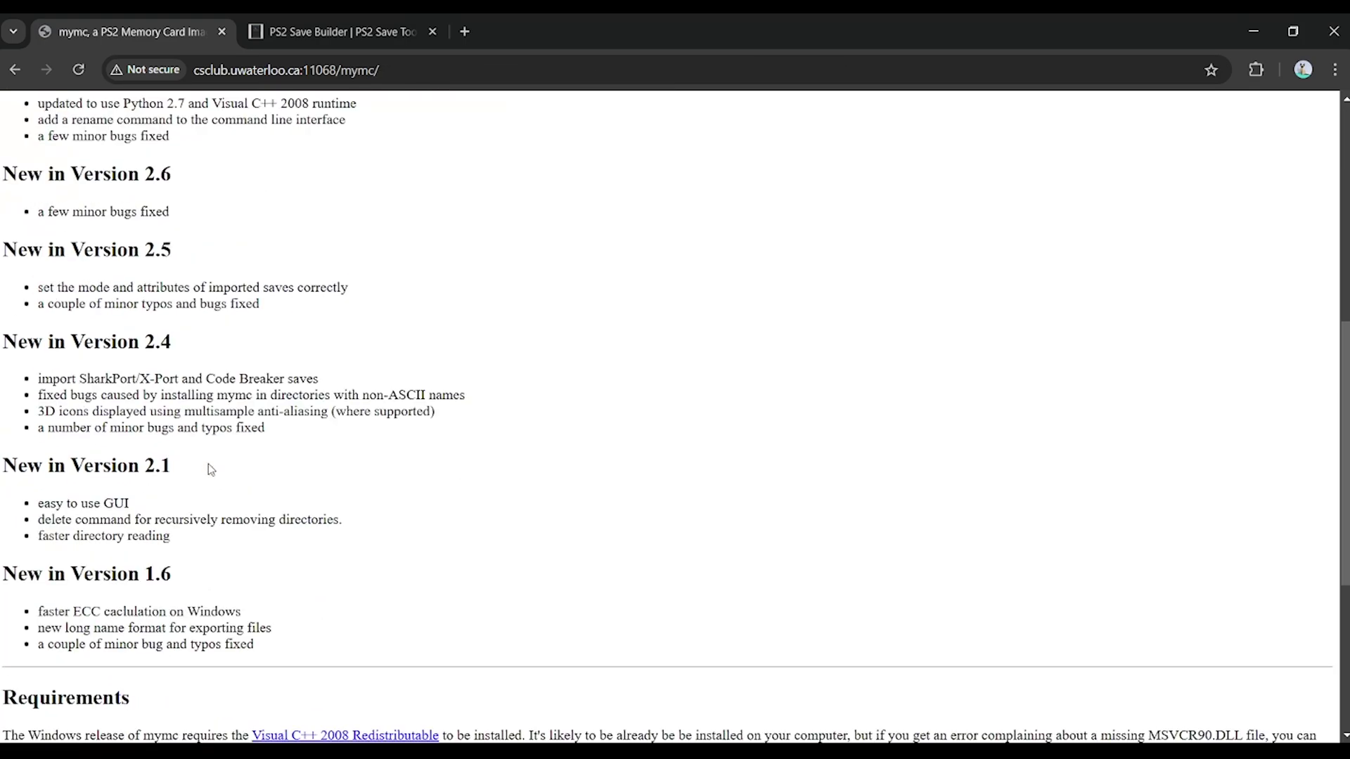
{"action": "scroll", "coordinate": [200, 471], "scroll_direction": "down", "scroll_amount": 2}
{"action": "scroll", "coordinate": [180, 485], "scroll_direction": "down", "scroll_amount": 3}
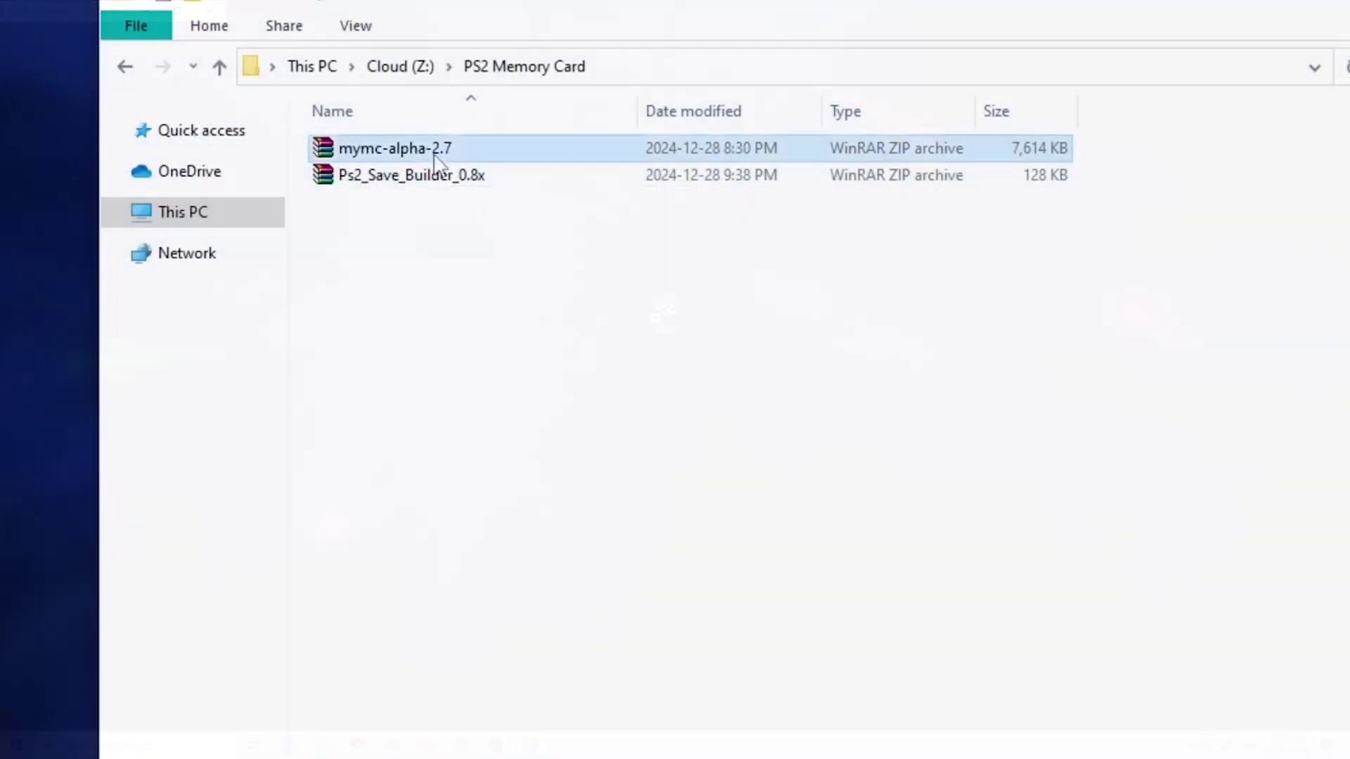
- Extract mymc-alpha-2.7 into its own folder and open that folder
{"action": "right_click", "coordinate": [434, 149]}
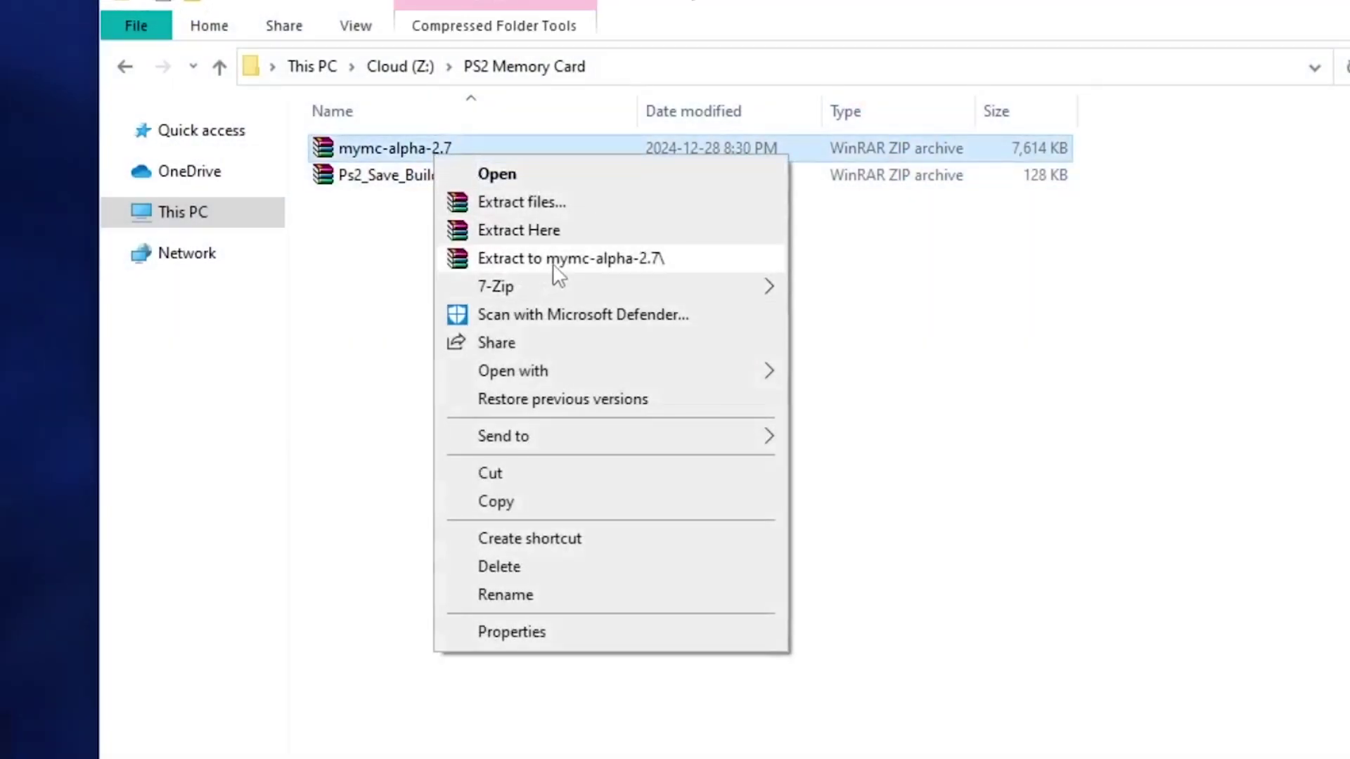
{"action": "left_click", "coordinate": [555, 260]}
{"action": "double_click", "coordinate": [416, 152]}
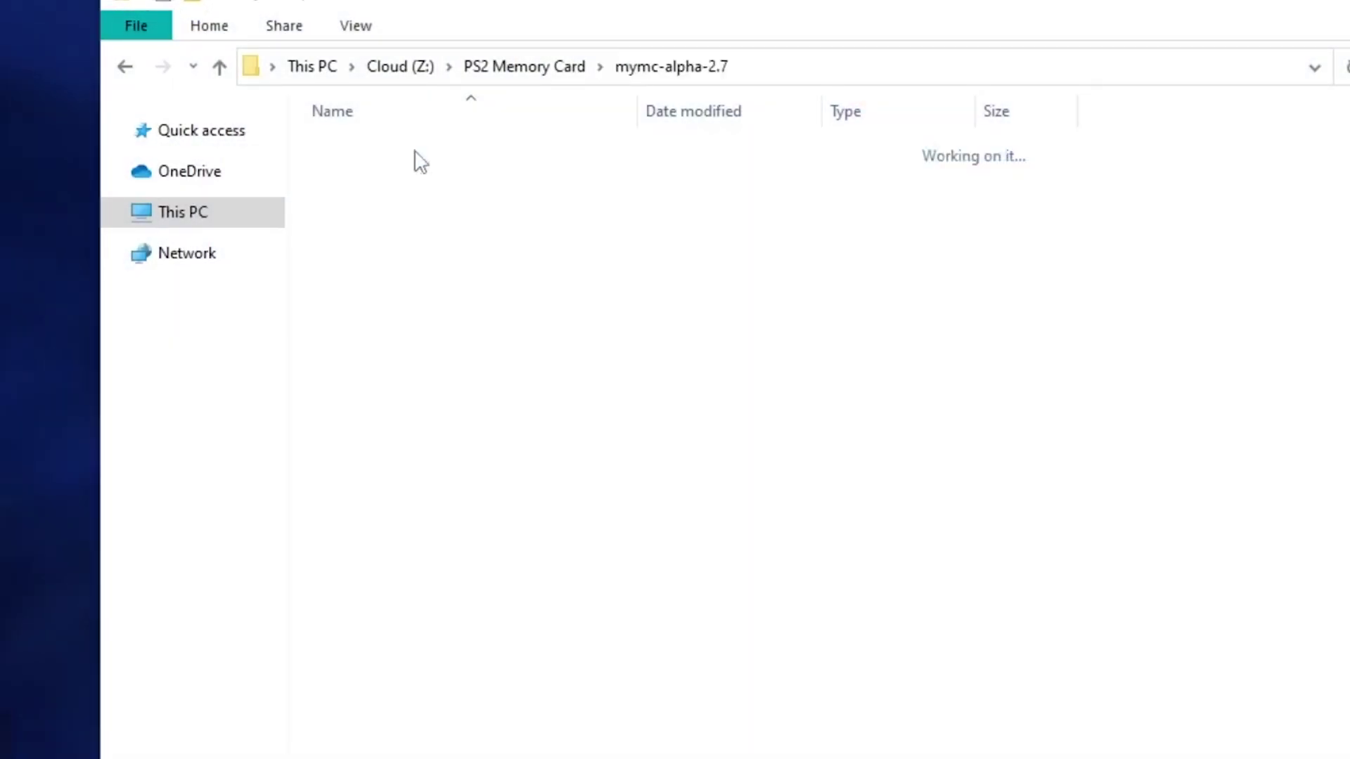
- Create a mymc-gui shortcut and move it onto the desktop
{"action": "right_click", "coordinate": [386, 289]}
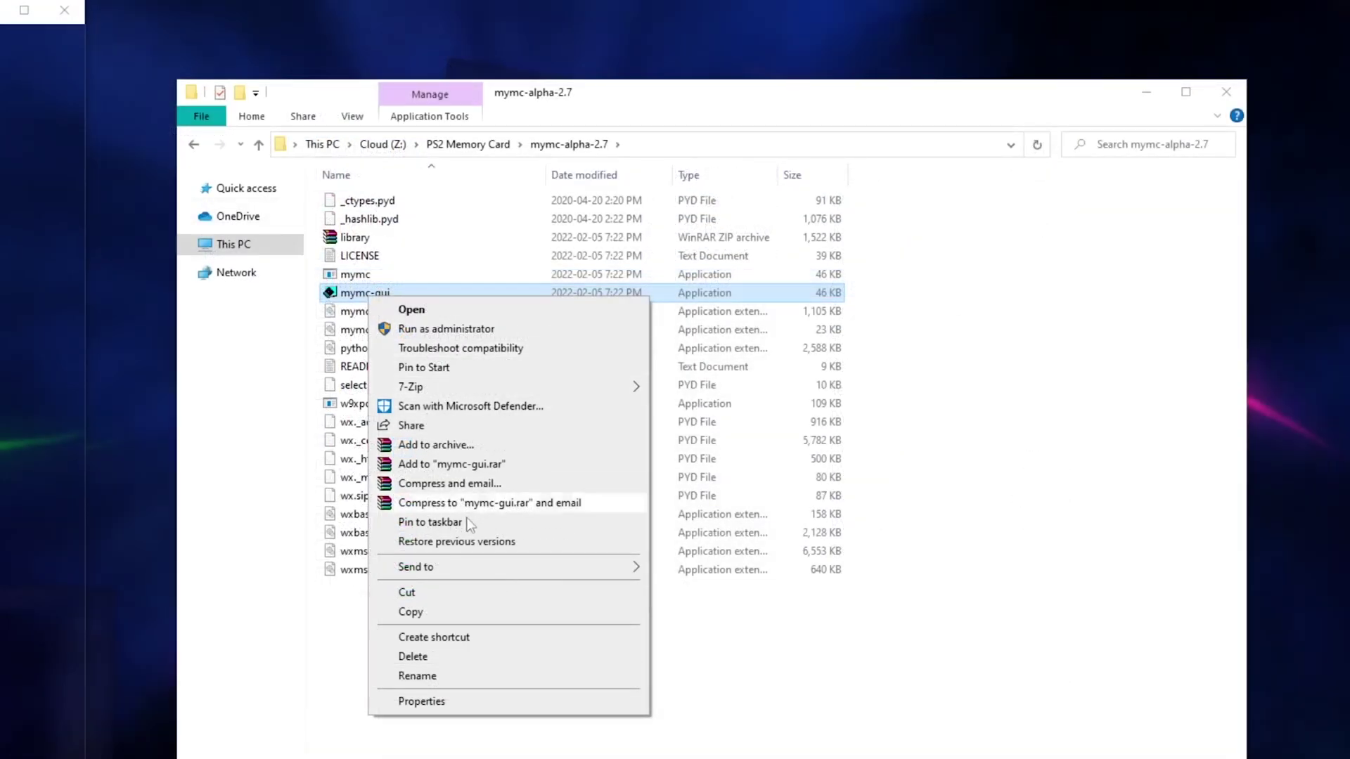
{"action": "left_click", "coordinate": [448, 638]}
{"action": "left_click", "coordinate": [388, 296]}
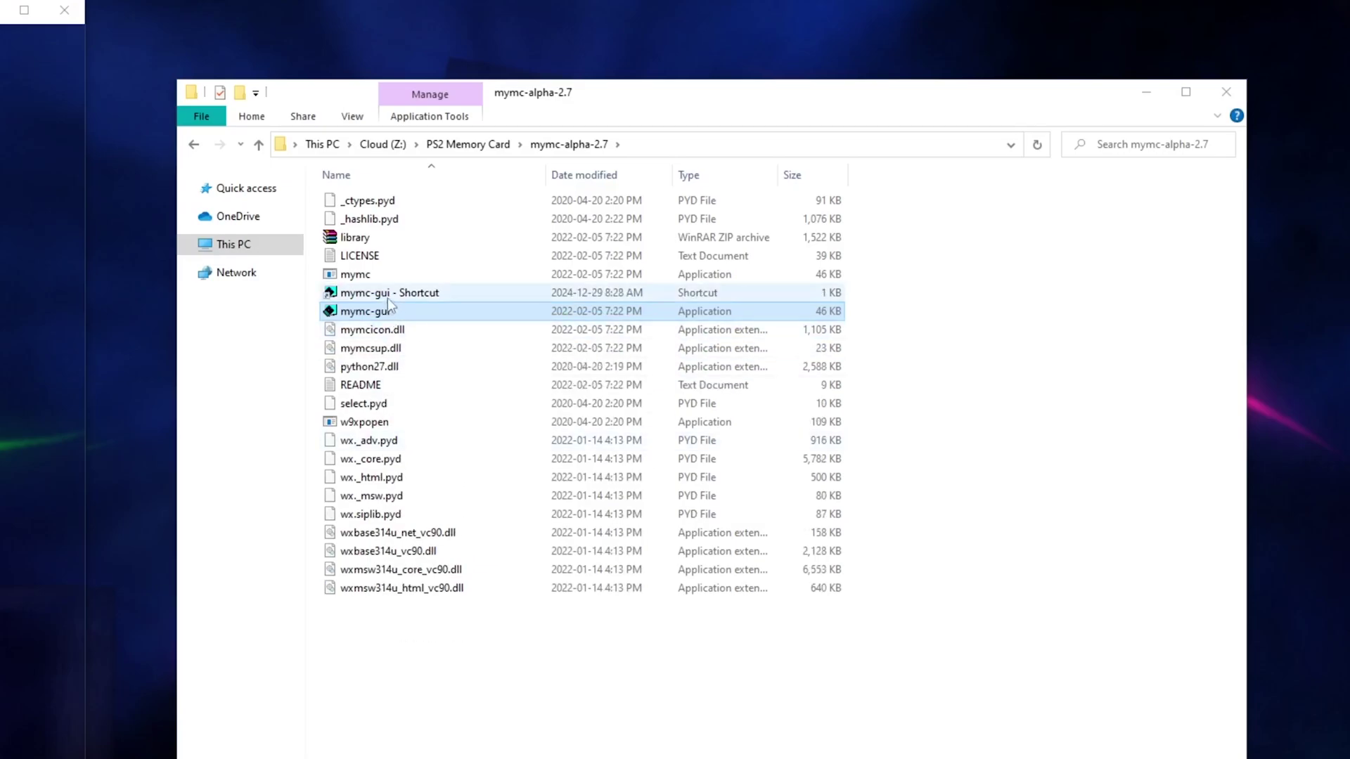
{"action": "left_click_drag", "start_coordinate": [618, 73], "coordinate": [590, 52]}
{"action": "left_click", "coordinate": [477, 149]}
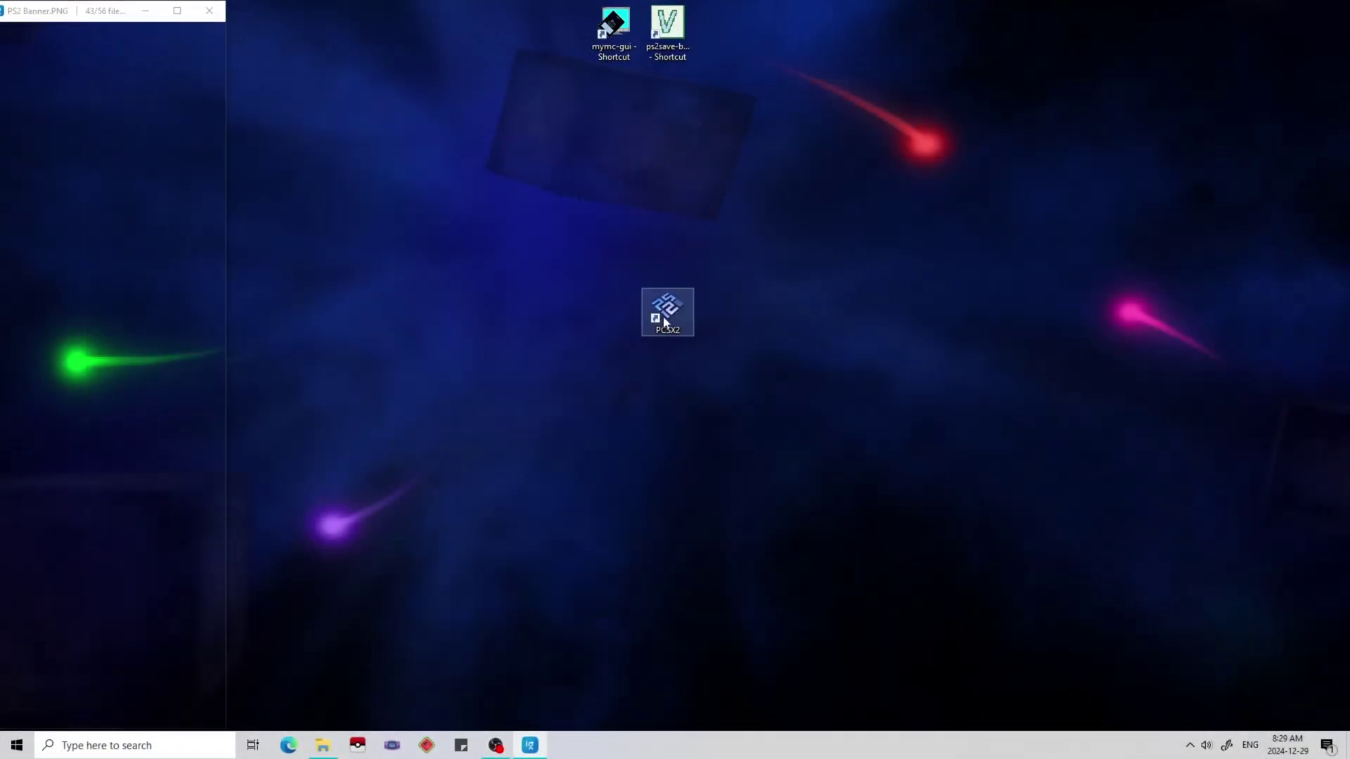
- Convert the Mcd001.ps2 memory card to a Folder-type copy, Mcd001_converted.ps2, in PCSX2
{"action": "double_click", "coordinate": [670, 317]}
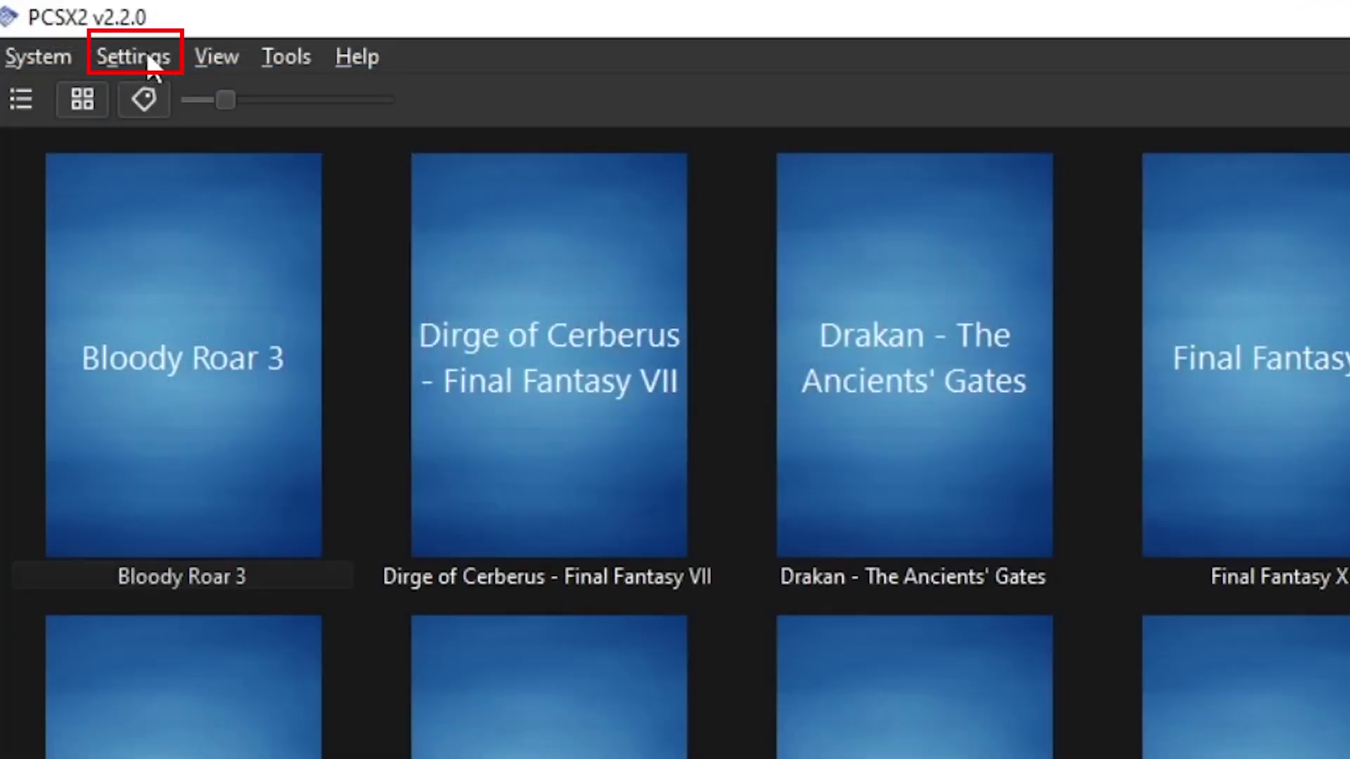
{"action": "left_click", "coordinate": [60, 24]}
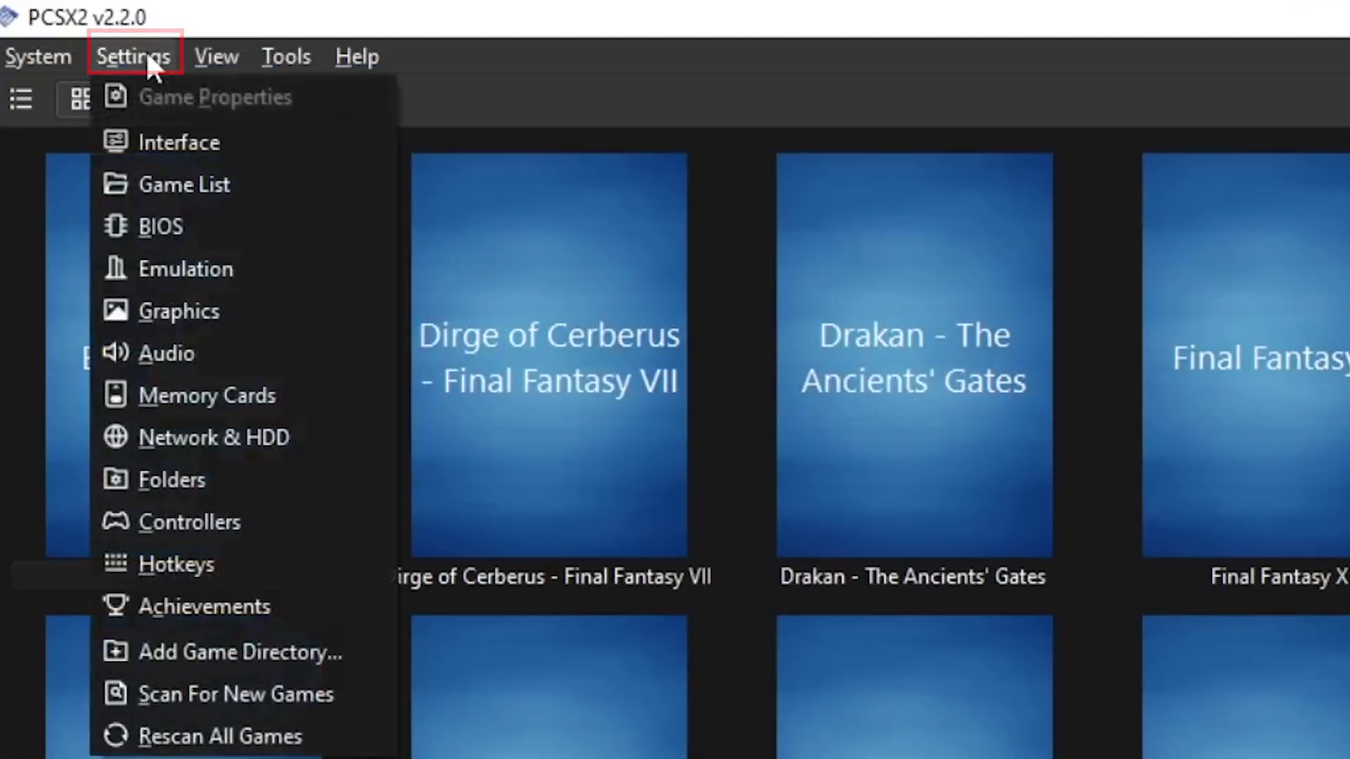
{"action": "left_click", "coordinate": [277, 401]}
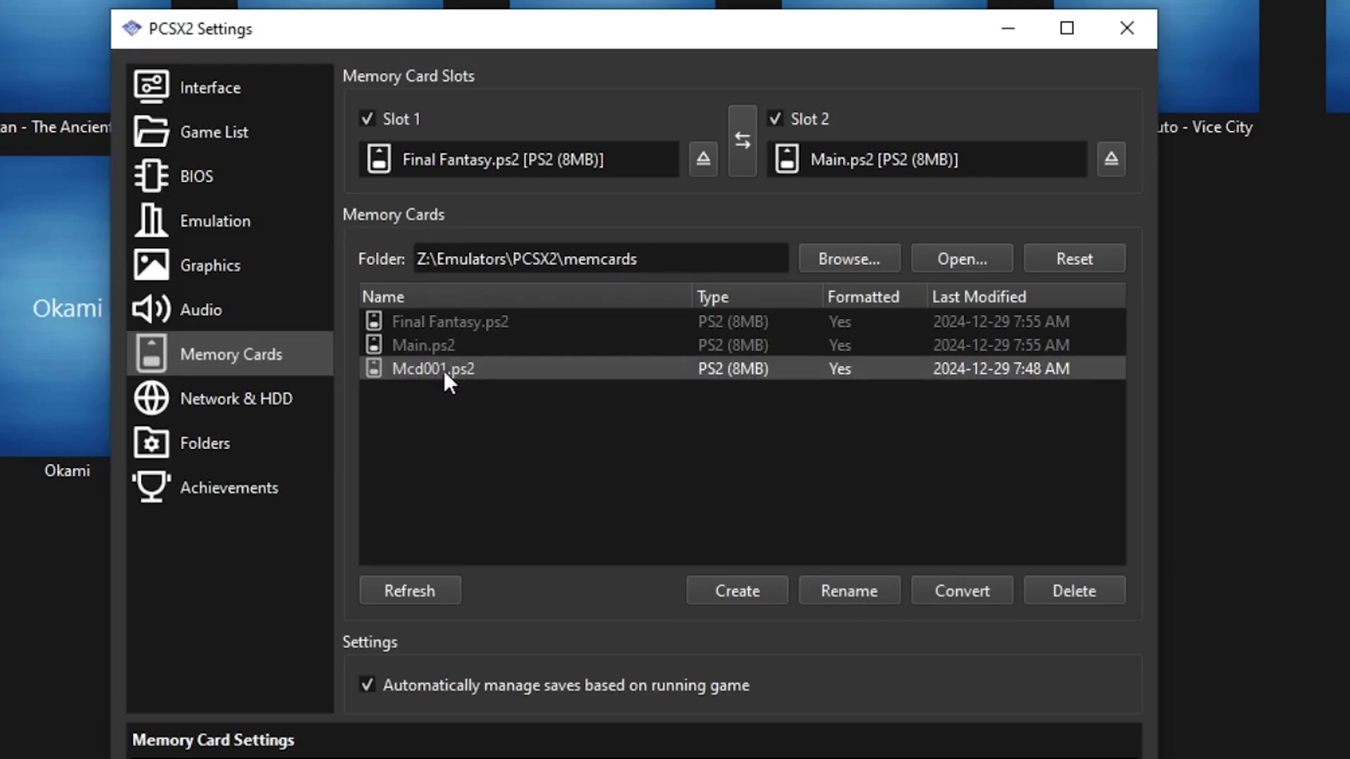
{"action": "left_click", "coordinate": [945, 592]}
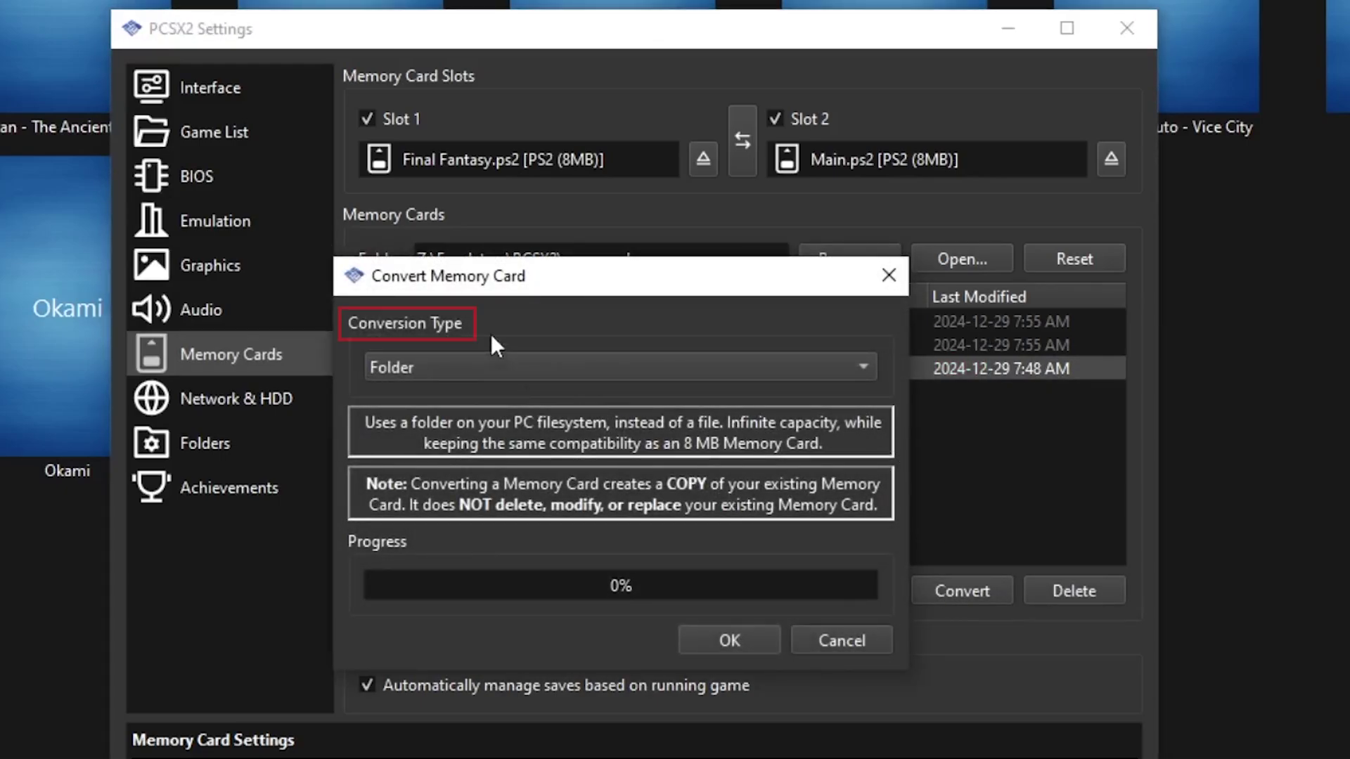
{"action": "left_click", "coordinate": [467, 369]}
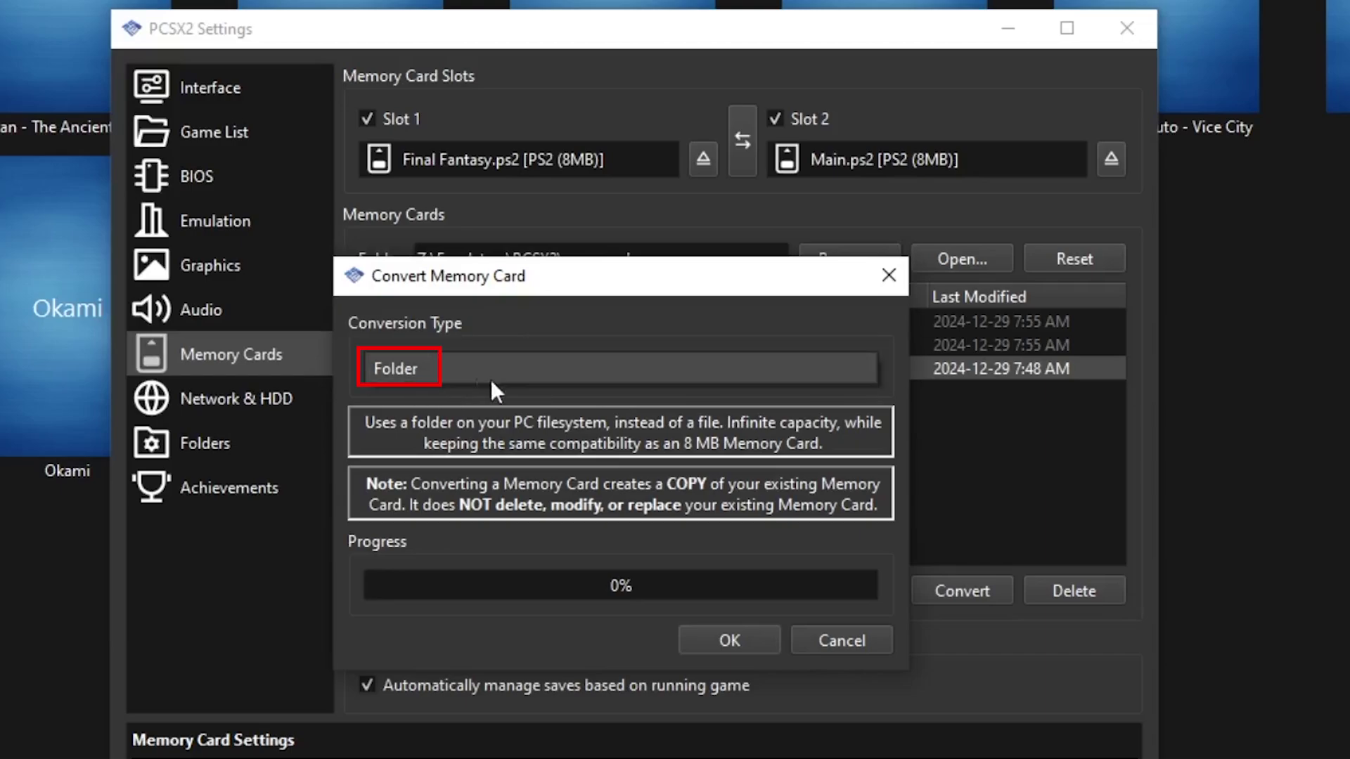
{"action": "left_click", "coordinate": [741, 643]}
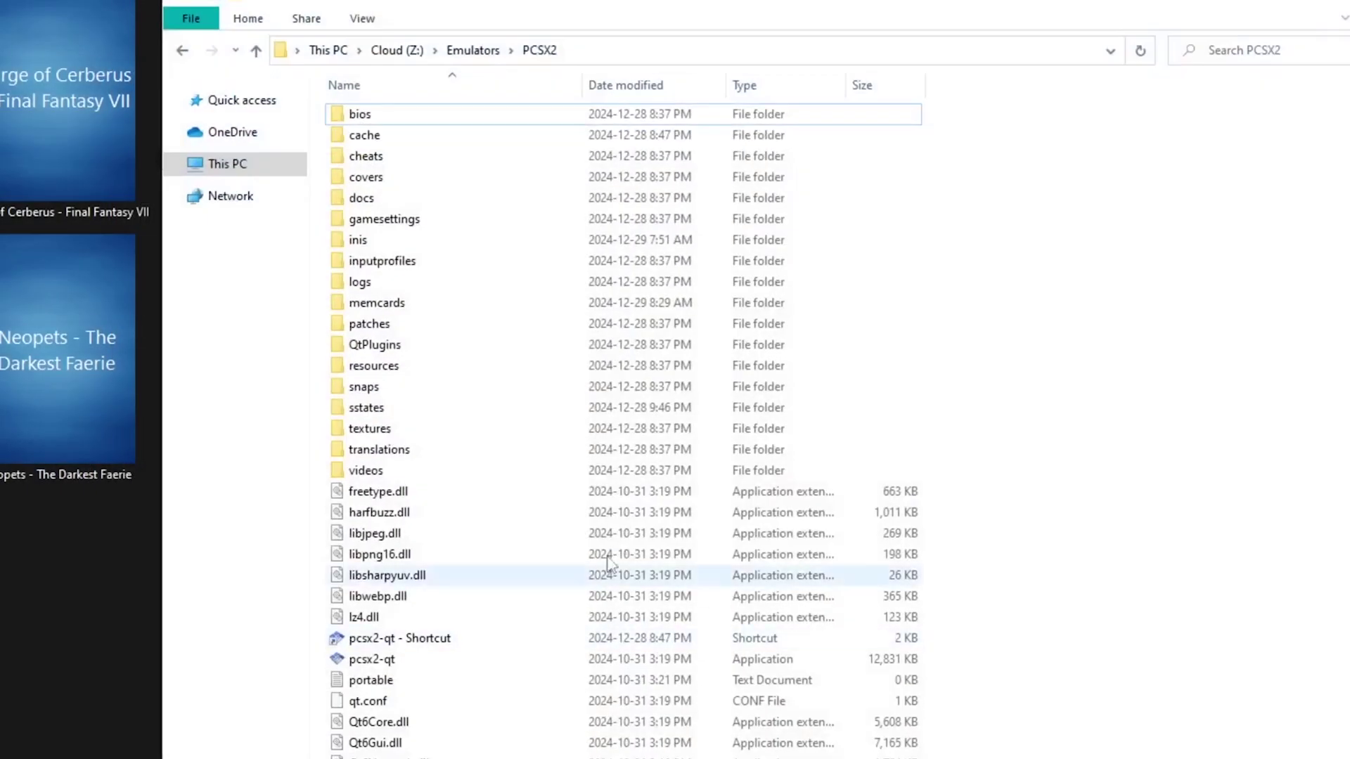
- Browse into memcards, then into the Mcd001_converted.ps2 folder
{"action": "double_click", "coordinate": [441, 307]}
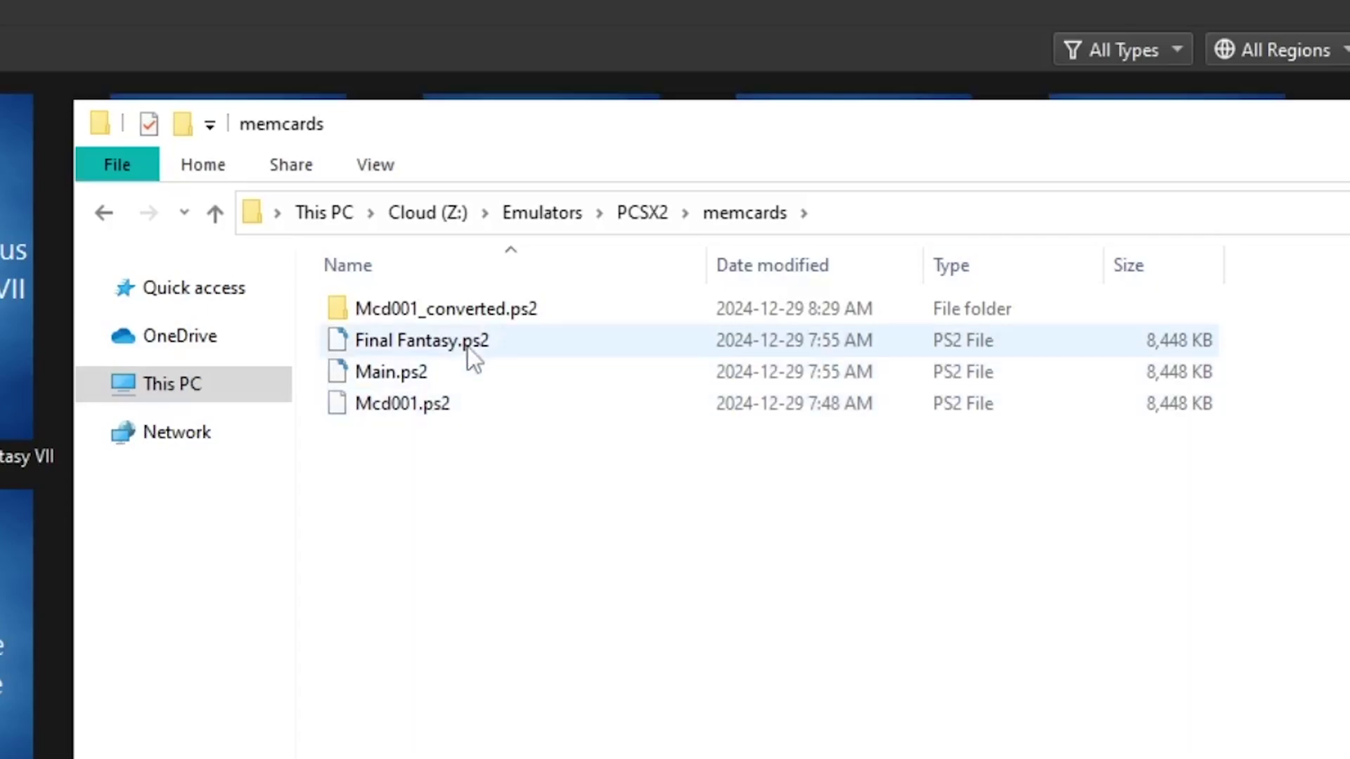
{"action": "double_click", "coordinate": [427, 308]}
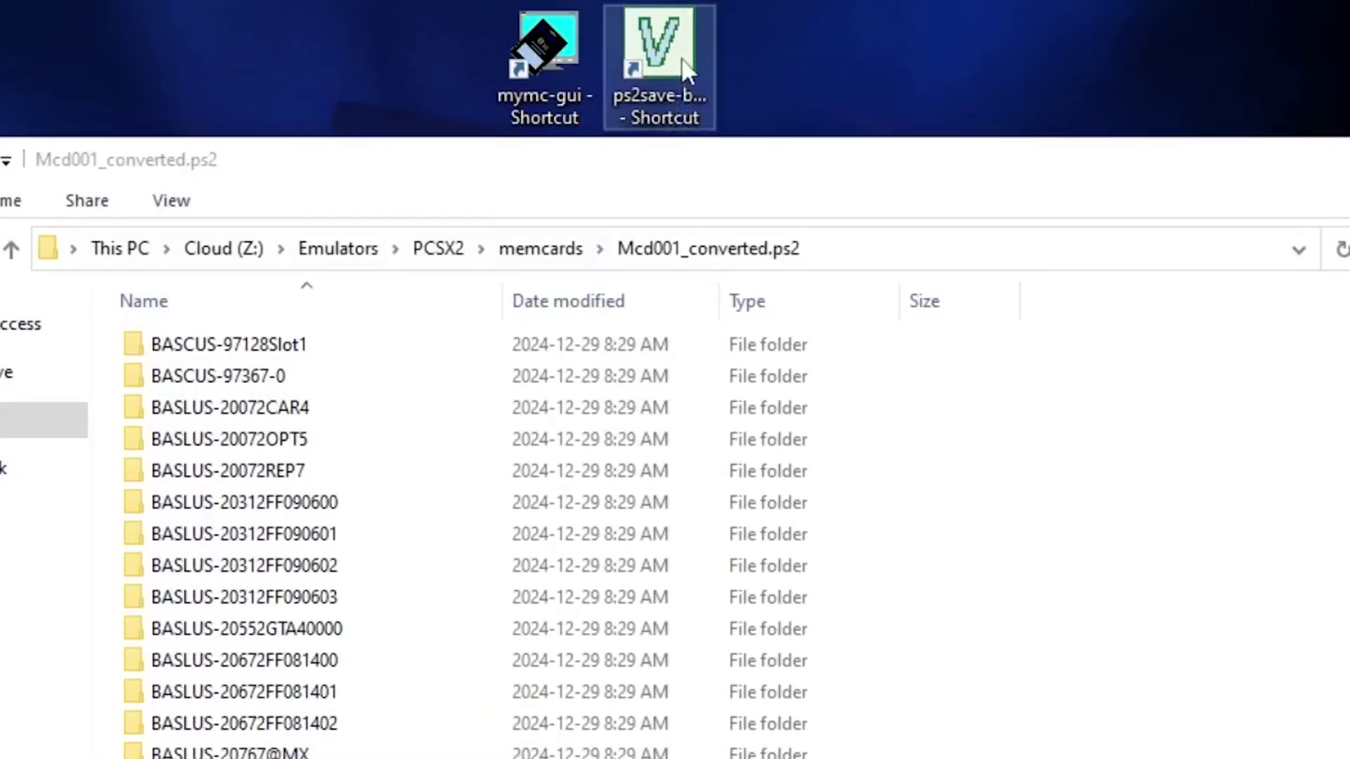
- Launch PS2 Save Builder, create a new save project, and move the window aside
{"action": "left_click", "coordinate": [676, 42]}
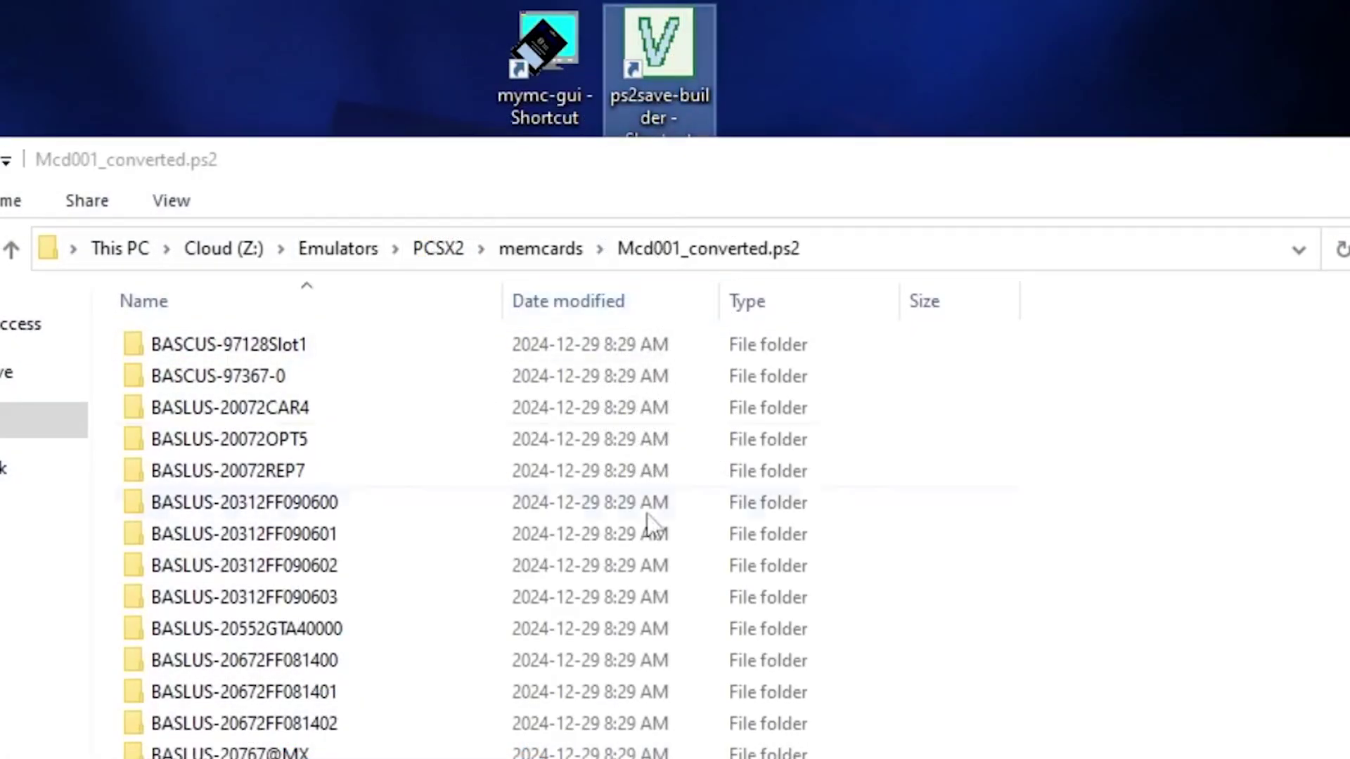
{"action": "double_click", "coordinate": [668, 65]}
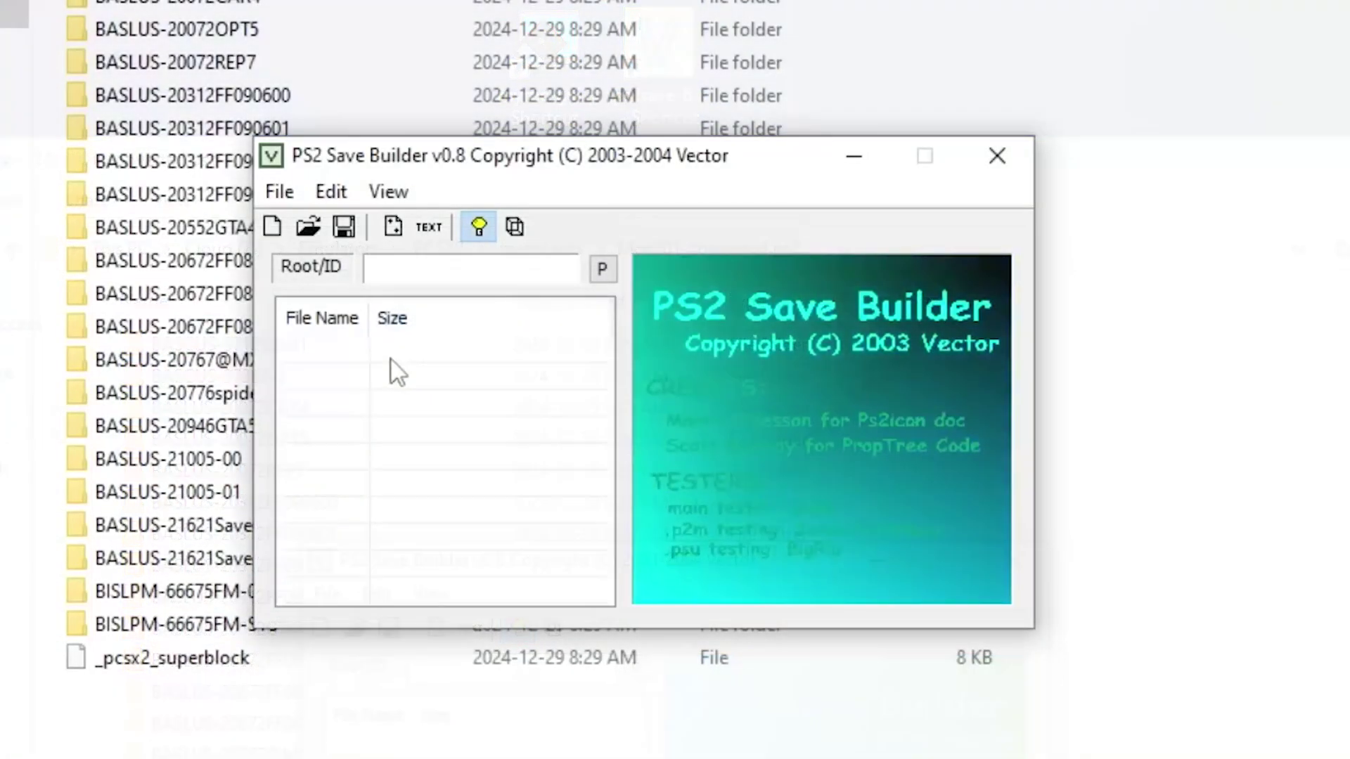
{"action": "left_click", "coordinate": [279, 192]}
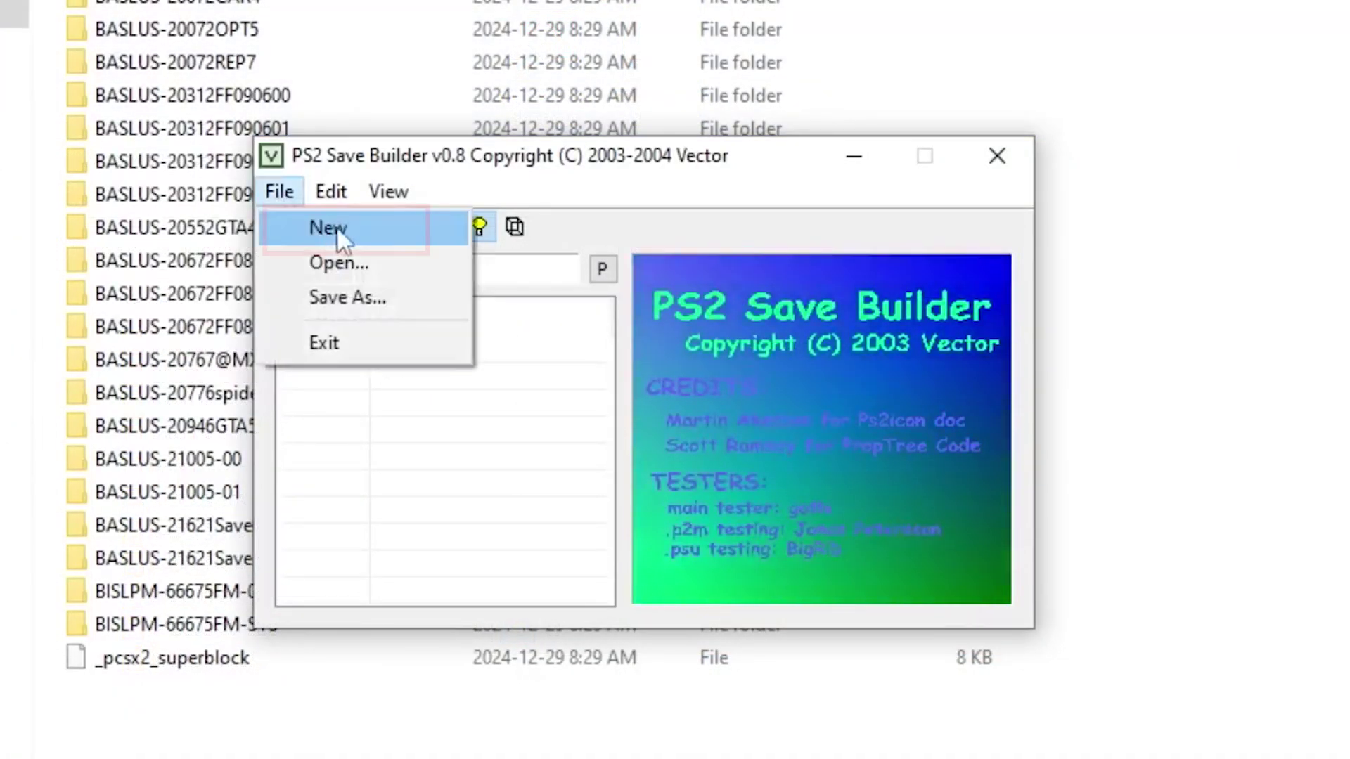
{"action": "left_click", "coordinate": [388, 227]}
{"action": "left_click_drag", "start_coordinate": [453, 155], "coordinate": [1076, 308]}
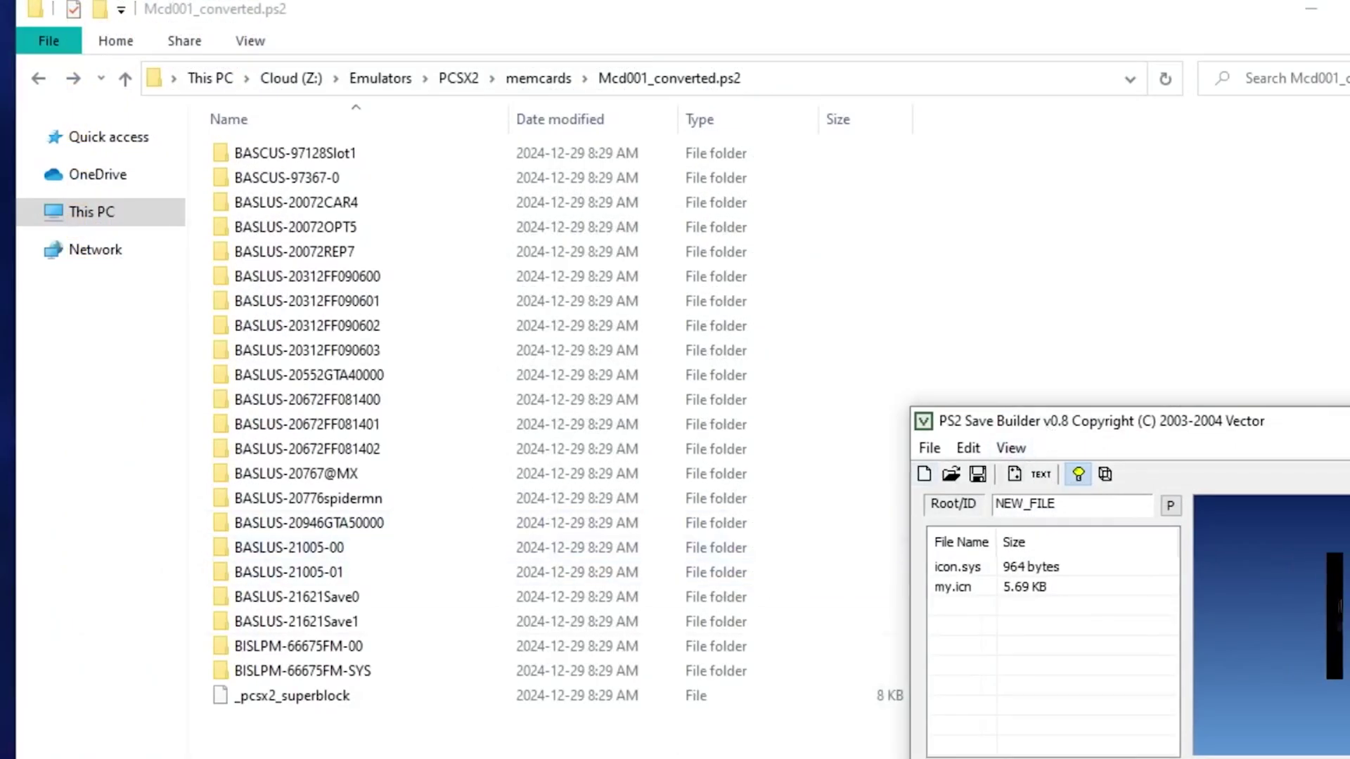
- Copy the BASLUS-21621Save1 folder name from the converted card's listing
{"action": "left_click", "coordinate": [558, 745]}
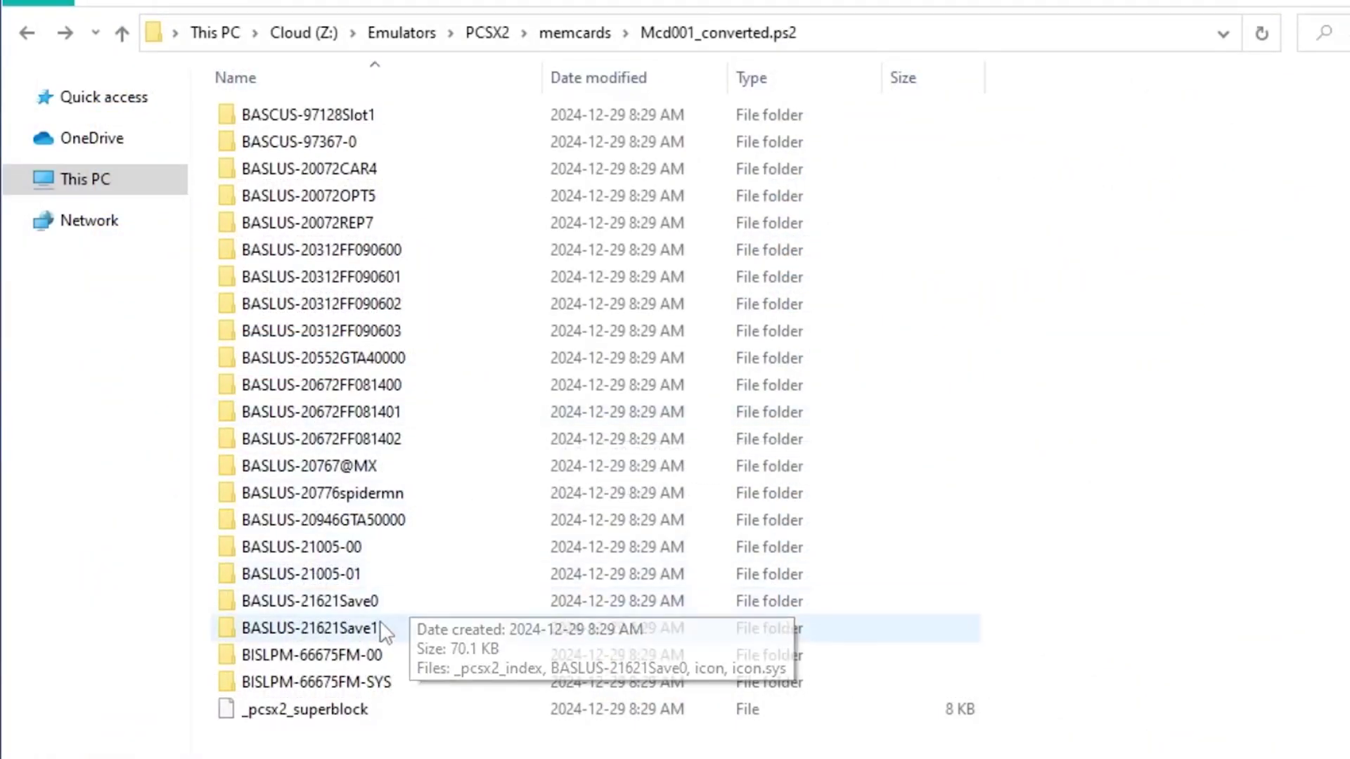
{"action": "left_click", "coordinate": [388, 633]}
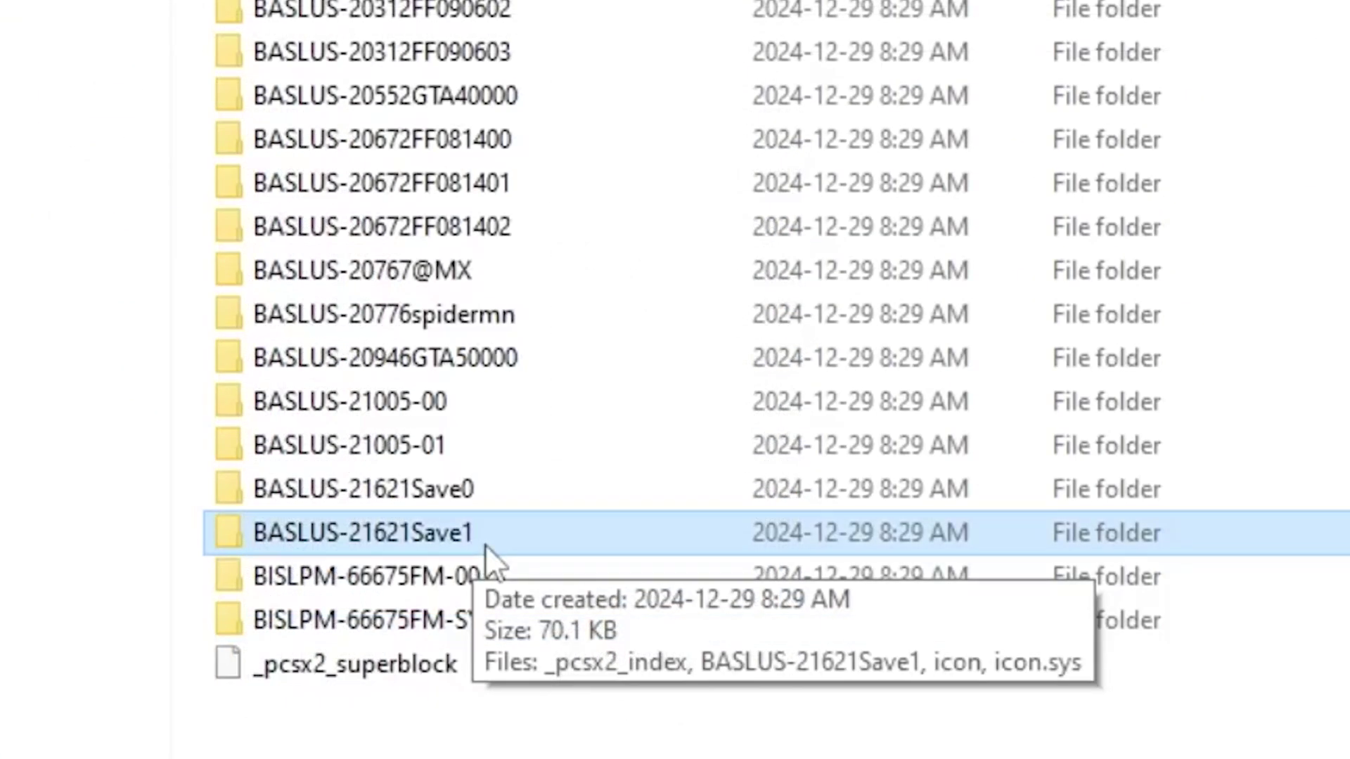
{"action": "right_click", "coordinate": [485, 545]}
{"action": "left_click", "coordinate": [642, 460]}
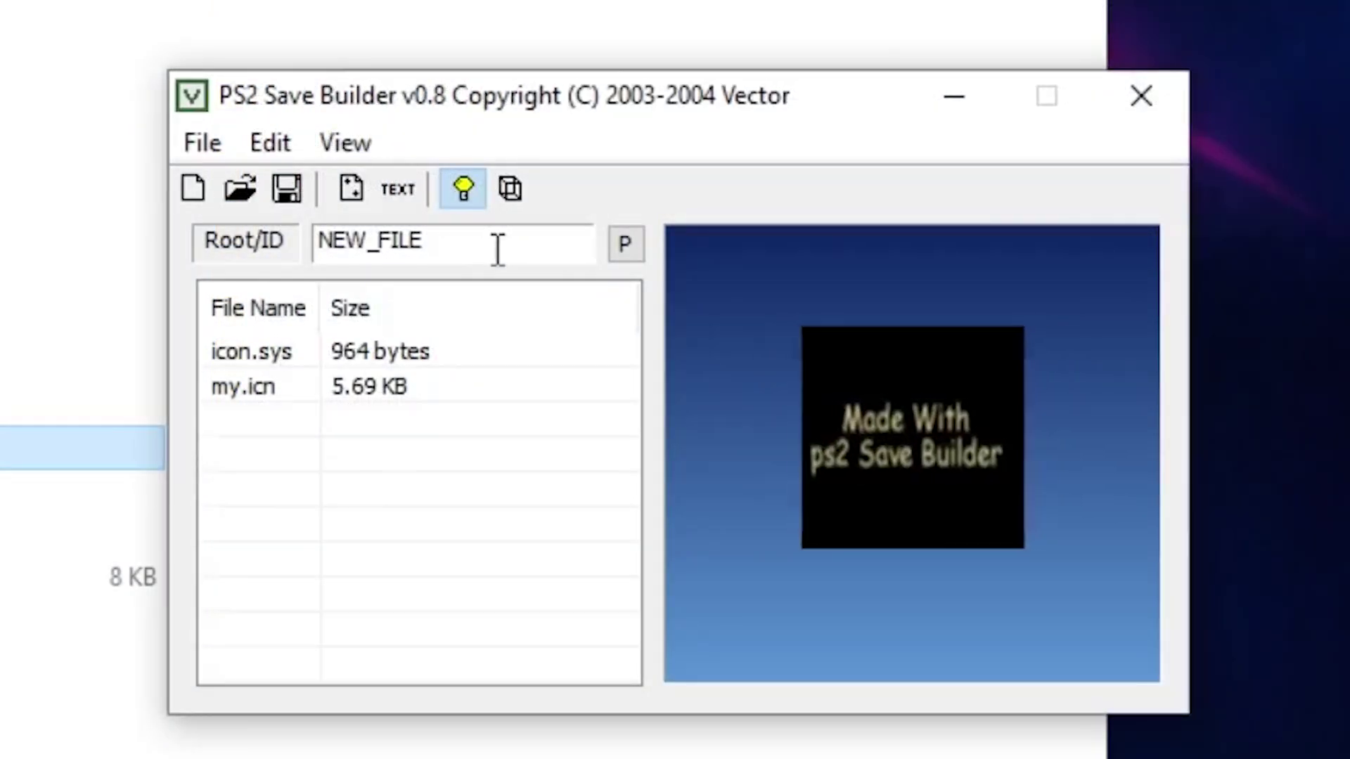
- Set the root ID to BASLUS-21621Save1 and replace icon.sys with BASLUS-21621Save1's icon.sys
{"action": "left_click_drag", "start_coordinate": [498, 250], "coordinate": [170, 241]}
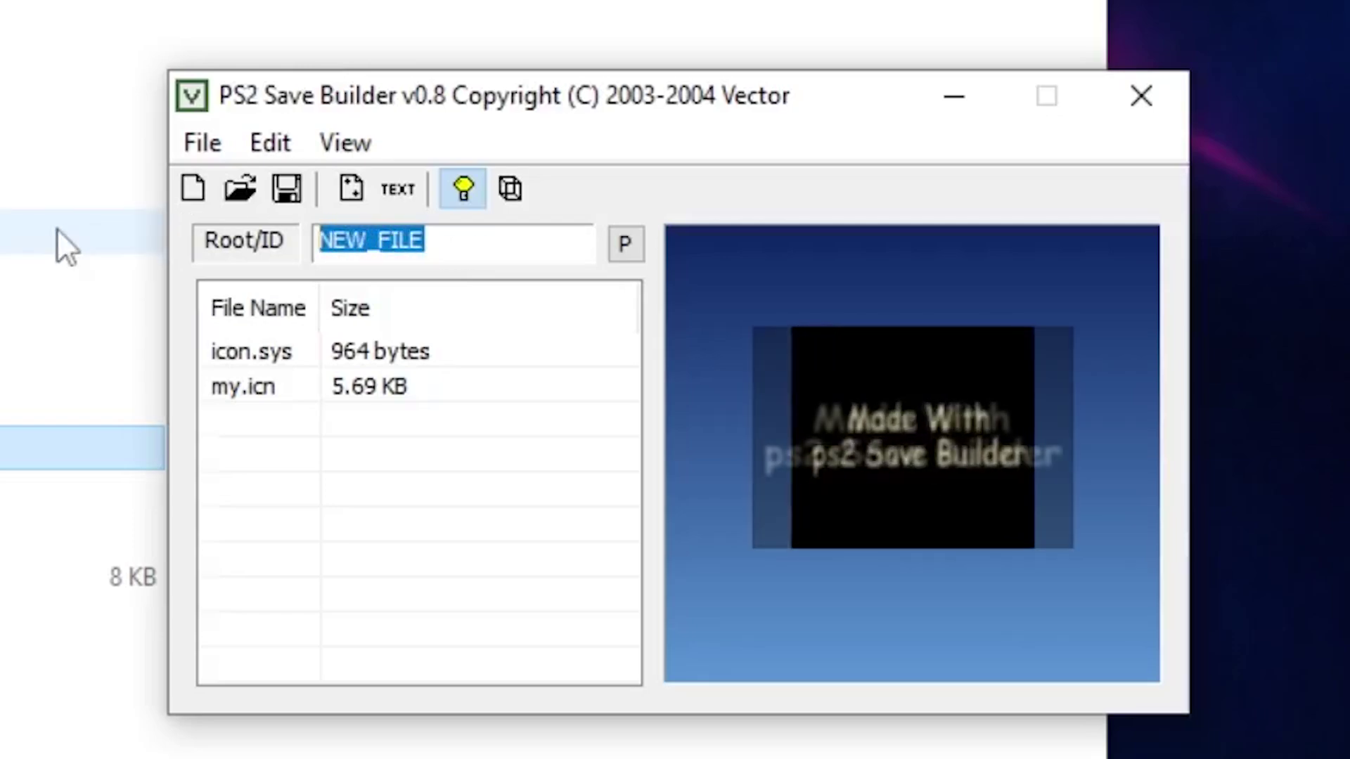
{"action": "type", "text": "BASLUS-21621Save1"}
{"action": "left_click", "coordinate": [270, 144]}
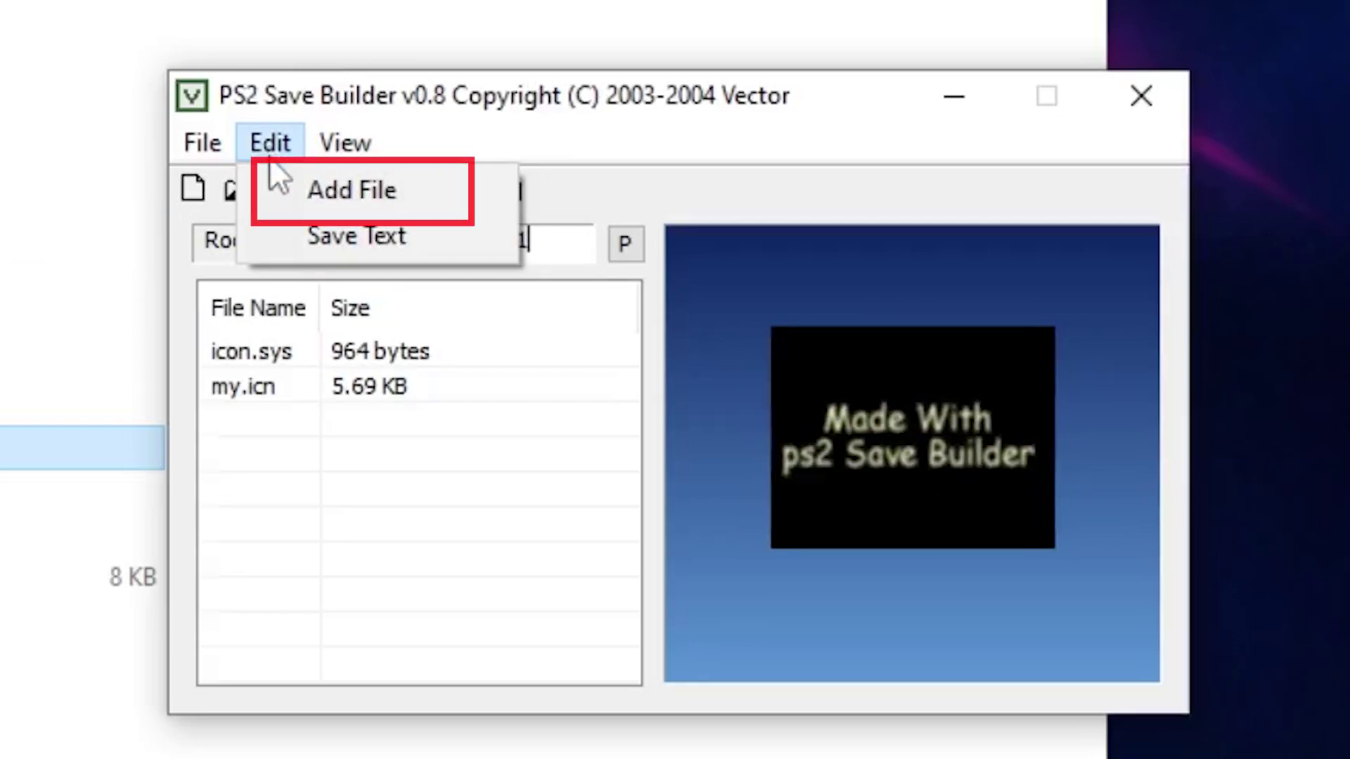
{"action": "left_click", "coordinate": [283, 195]}
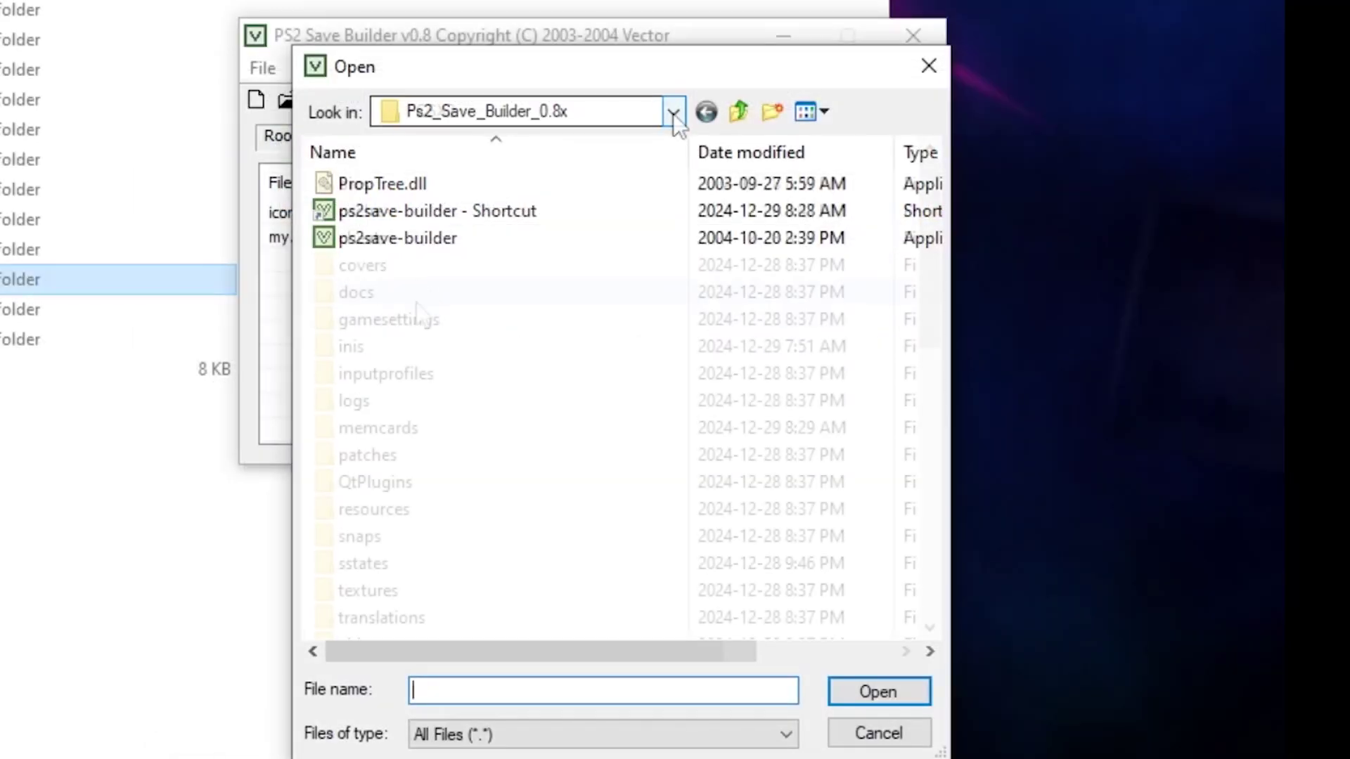
{"action": "double_click", "coordinate": [409, 430]}
{"action": "double_click", "coordinate": [391, 188]}
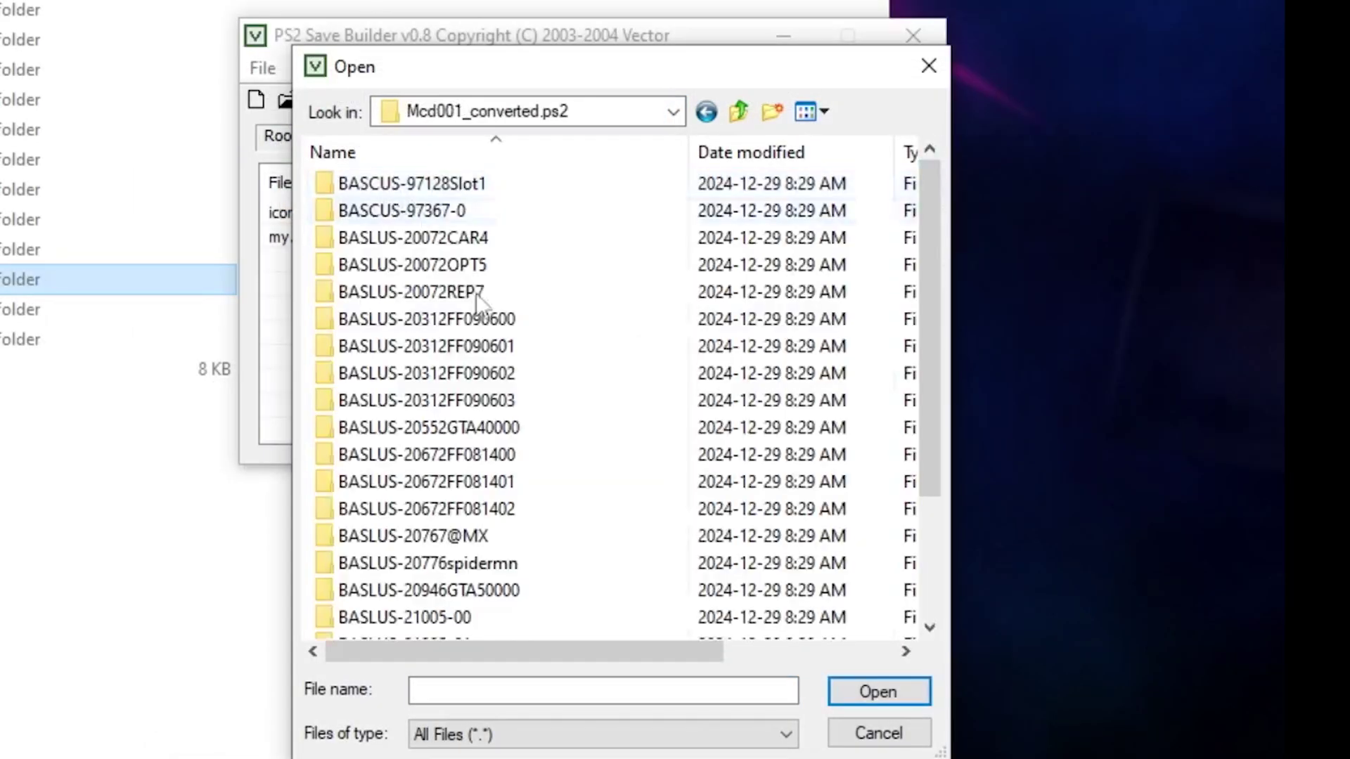
{"action": "scroll", "coordinate": [533, 507], "scroll_direction": "down", "scroll_amount": 2}
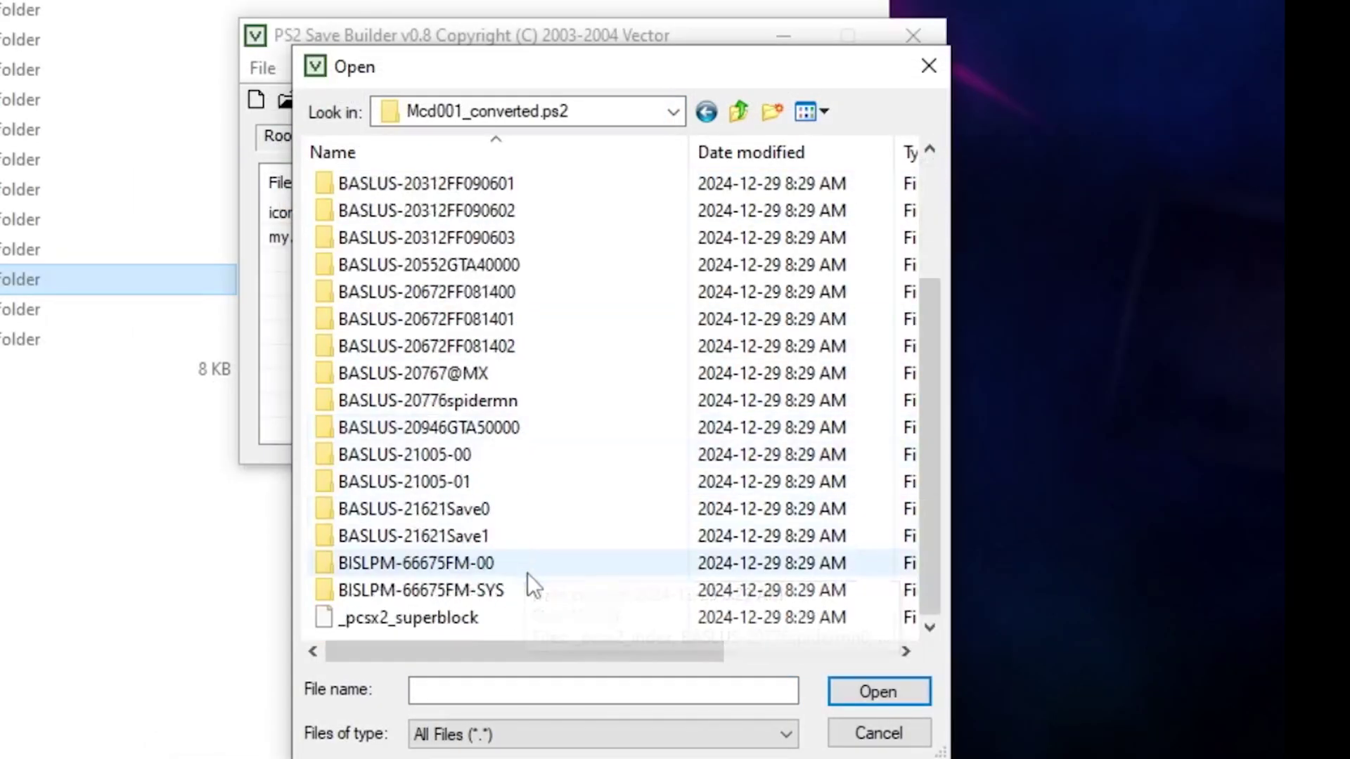
{"action": "double_click", "coordinate": [453, 536]}
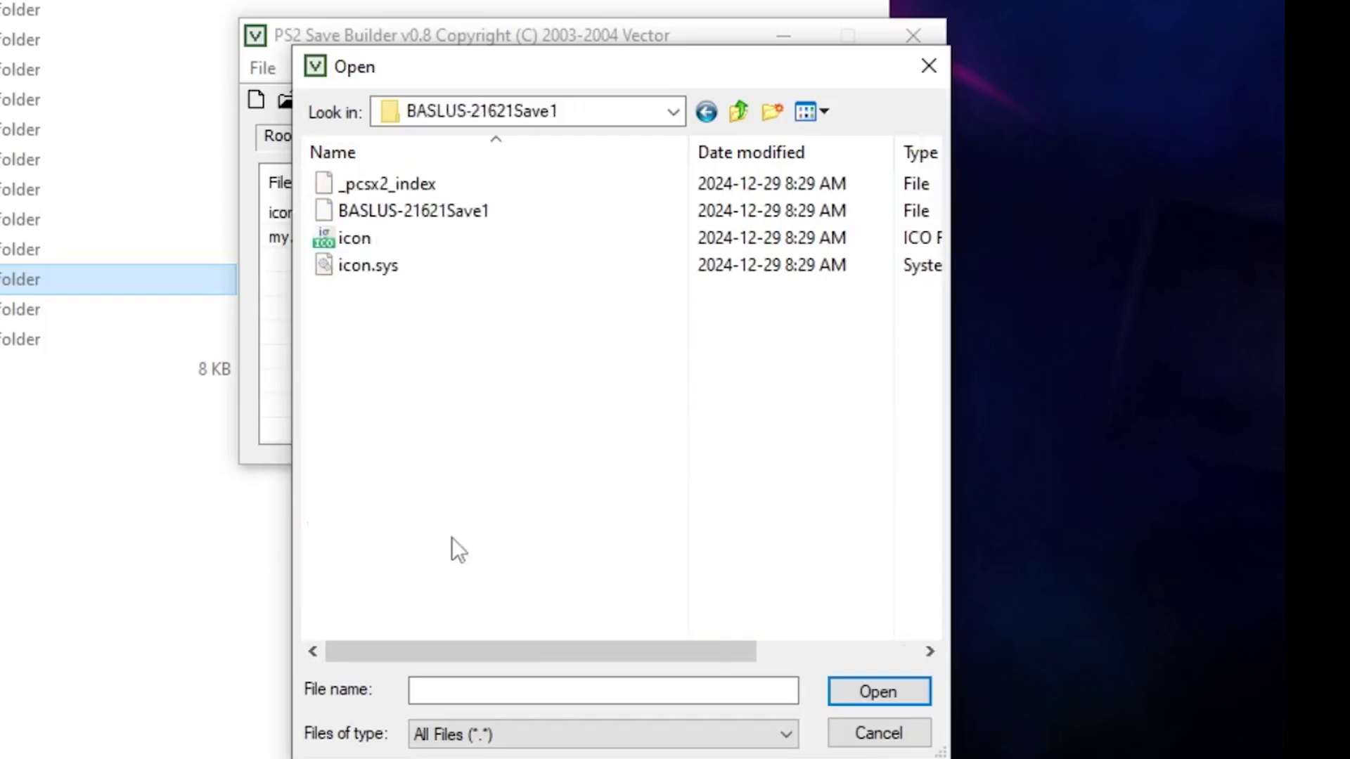
{"action": "left_click", "coordinate": [376, 269]}
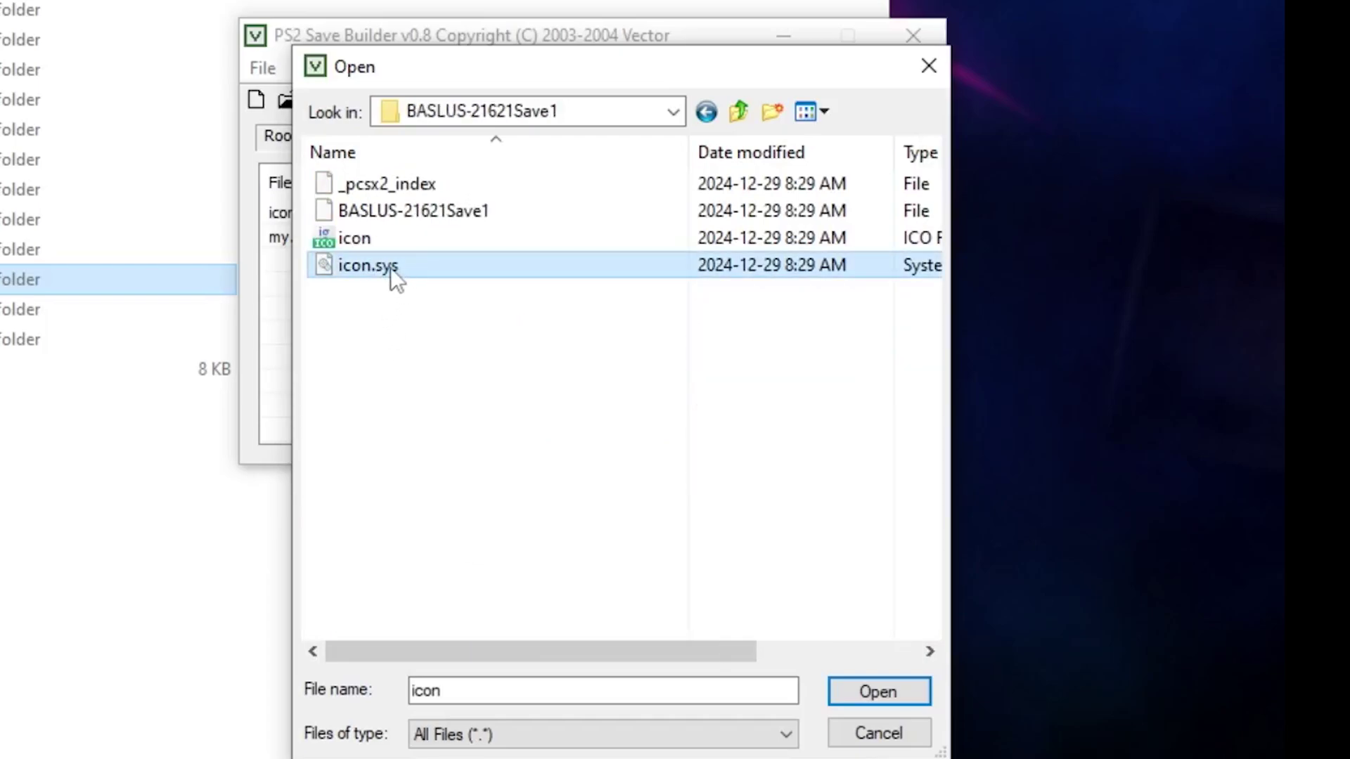
{"action": "double_click", "coordinate": [390, 267]}
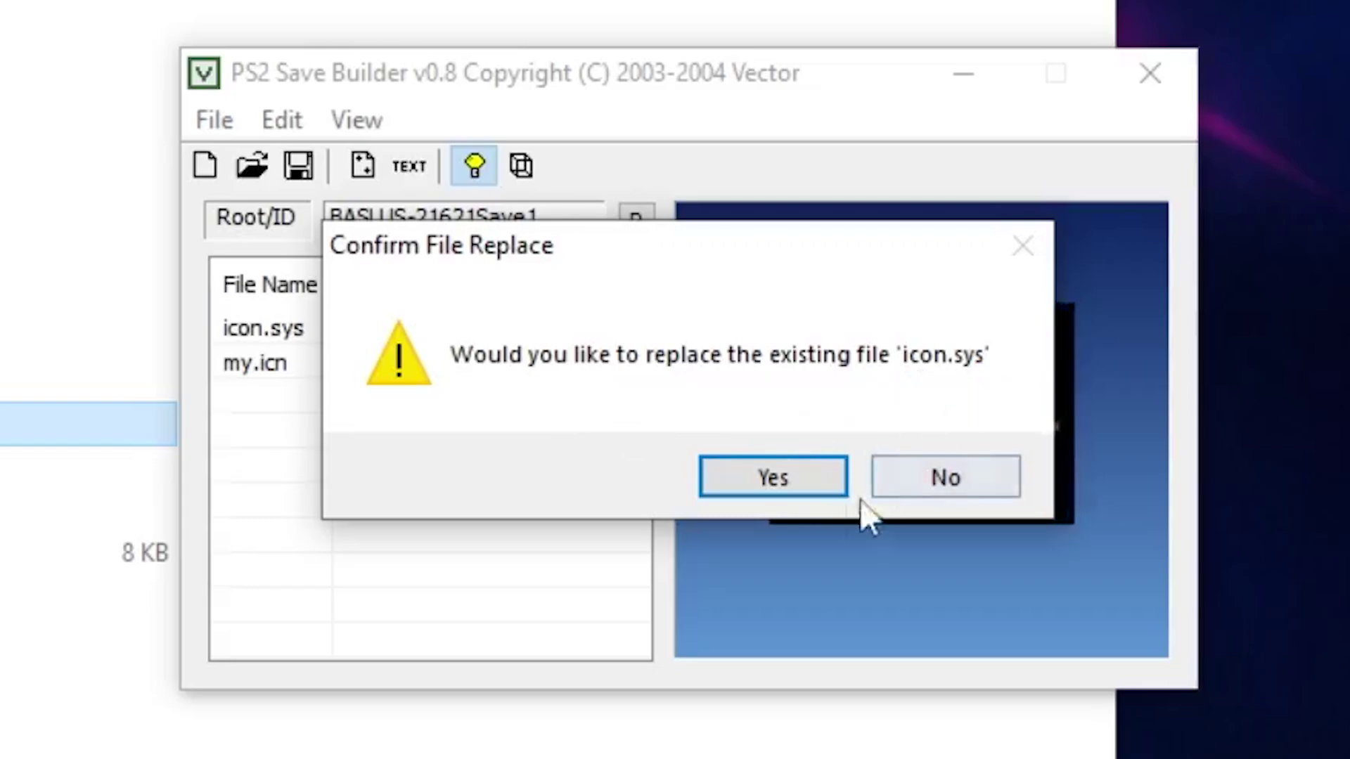
{"action": "left_click", "coordinate": [768, 488]}
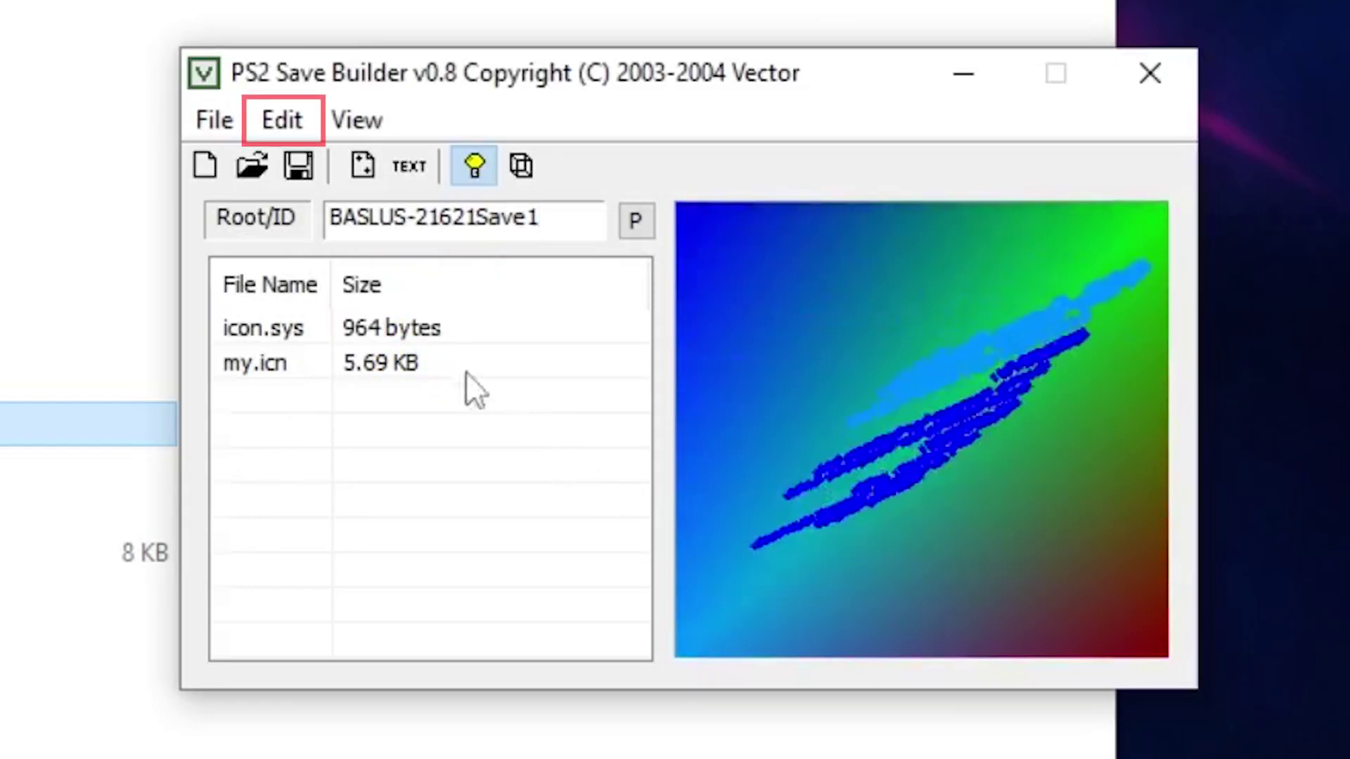
- Add icon.ico and the BASLUS-21621Save1 data file to the save
{"action": "left_click", "coordinate": [288, 120]}
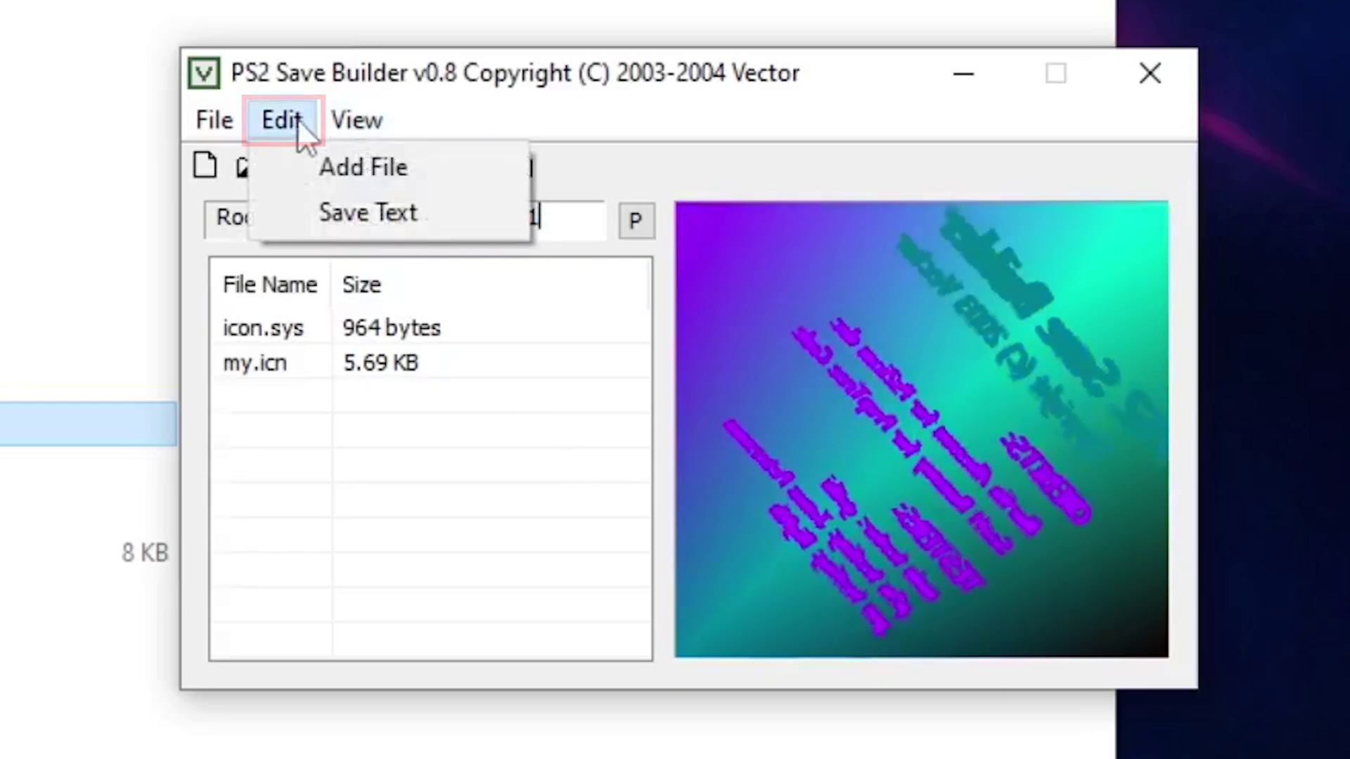
{"action": "left_click", "coordinate": [316, 165]}
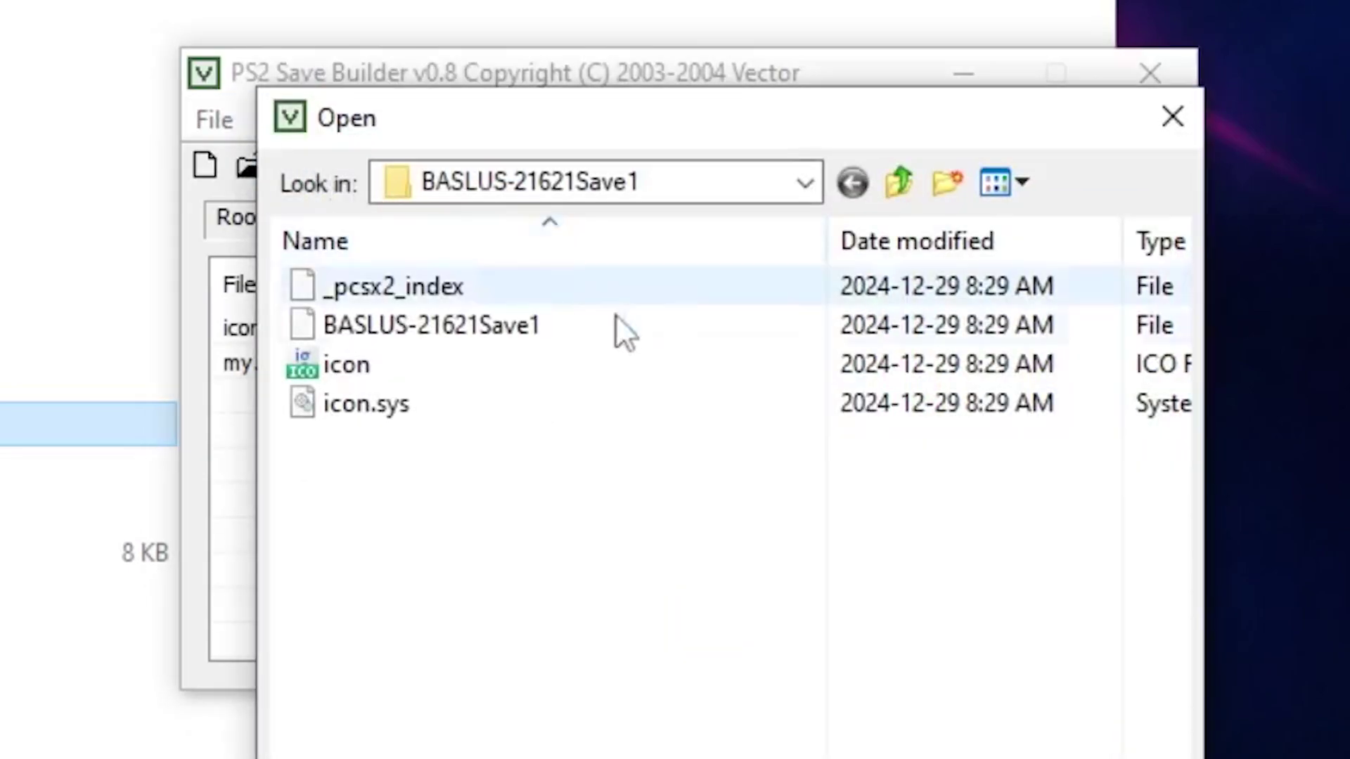
{"action": "double_click", "coordinate": [403, 372]}
{"action": "left_click", "coordinate": [281, 119]}
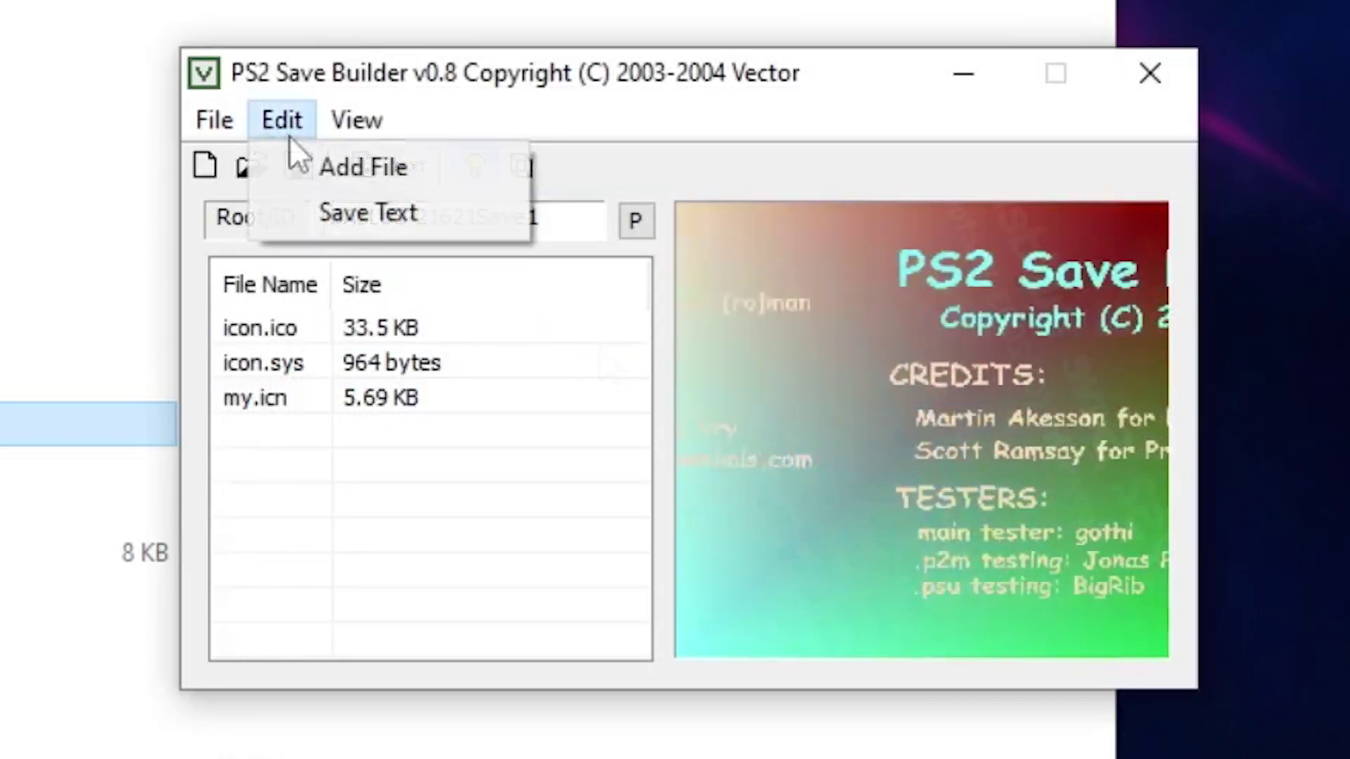
{"action": "left_click", "coordinate": [317, 165]}
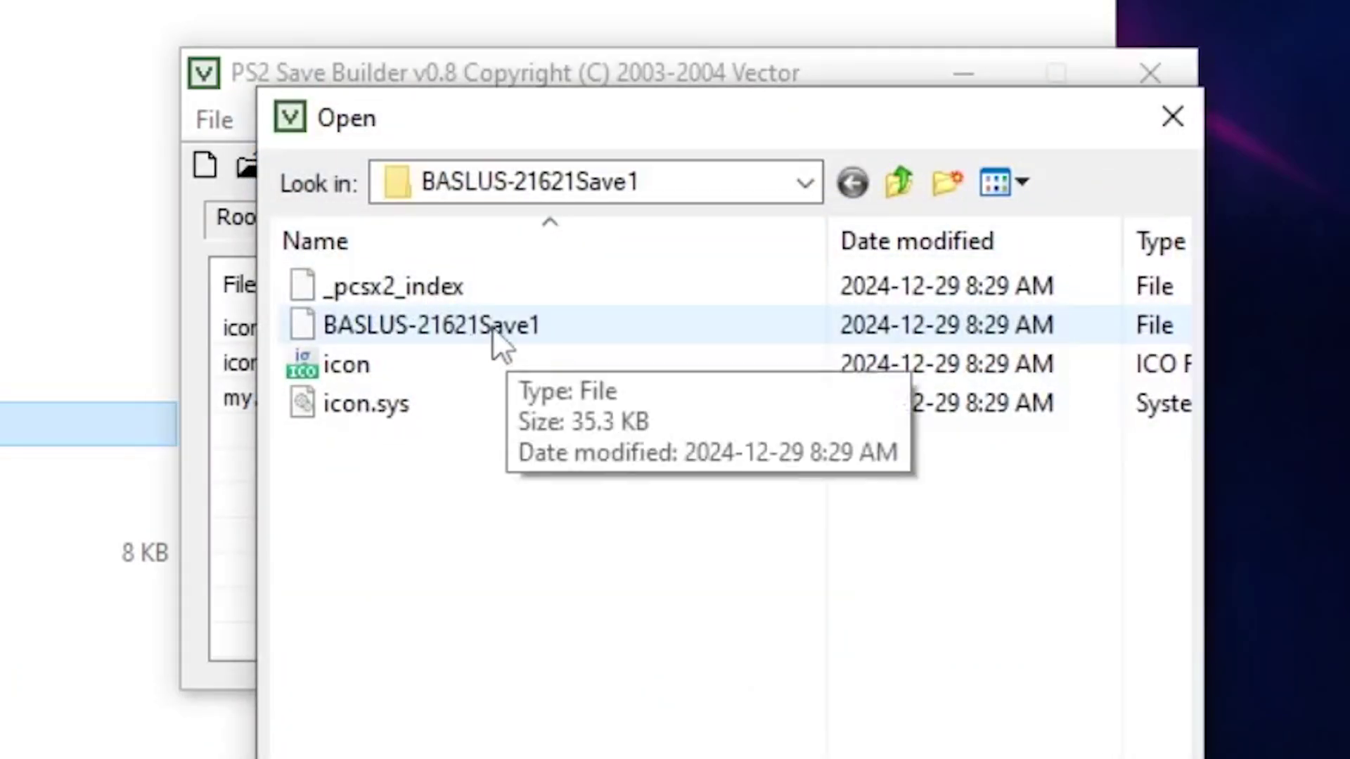
{"action": "double_click", "coordinate": [492, 327]}
- Preview icon.ico as the save's 3D icon and delete my.icn
{"action": "left_click", "coordinate": [286, 365]}
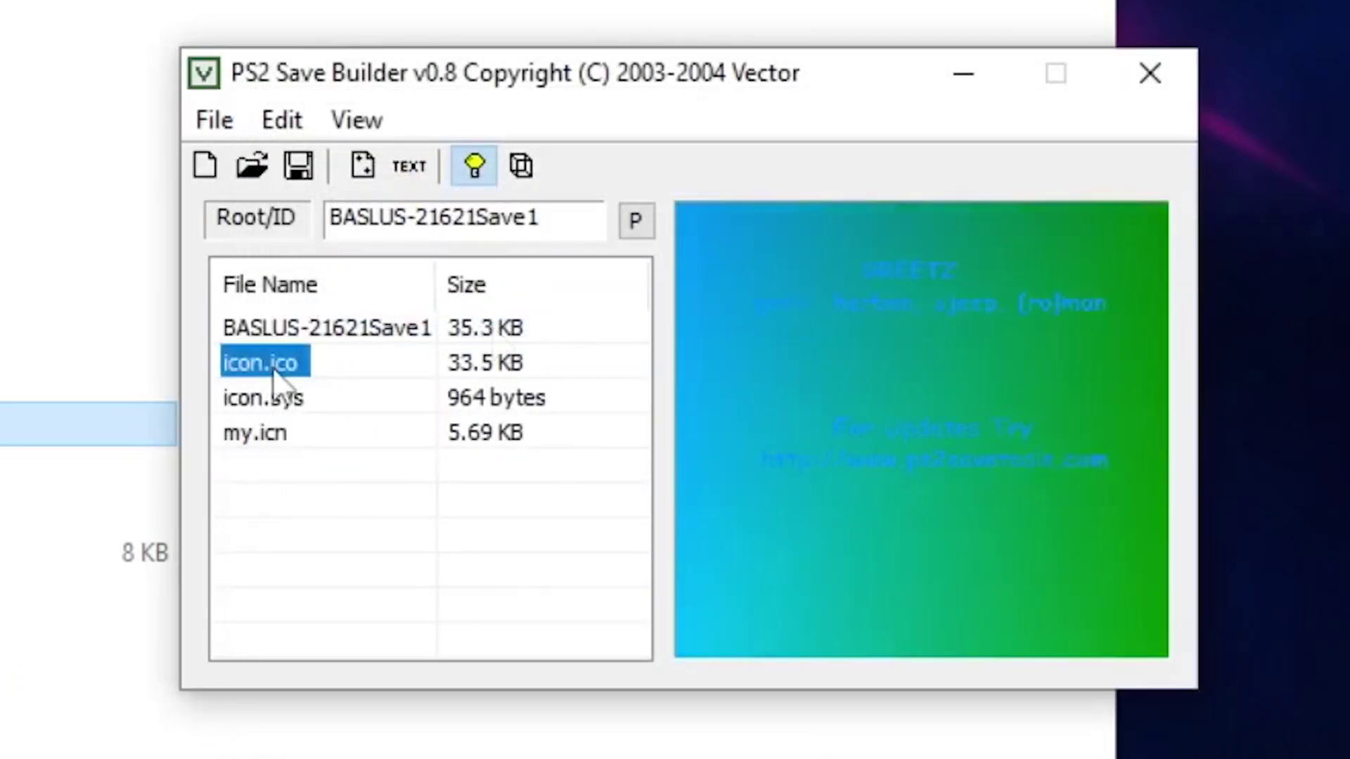
{"action": "right_click", "coordinate": [288, 366]}
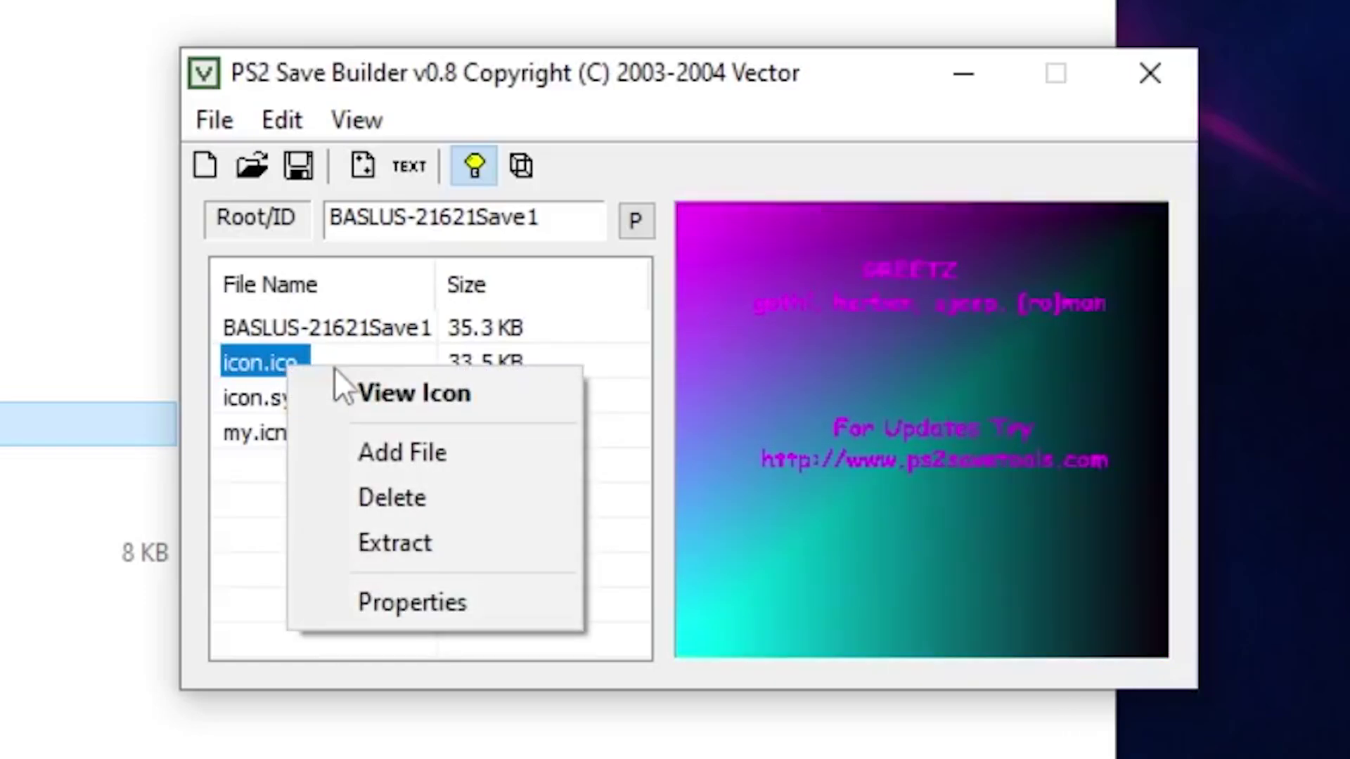
{"action": "left_click", "coordinate": [484, 406]}
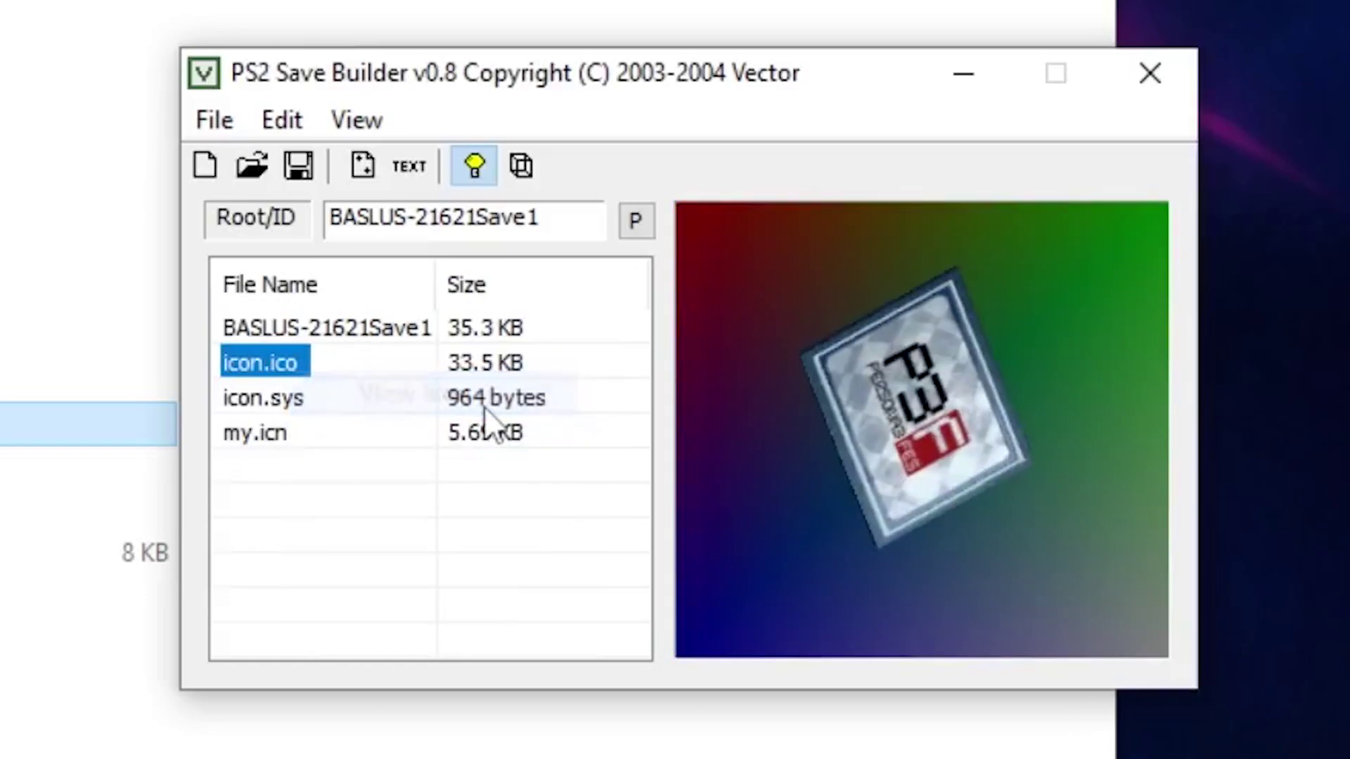
{"action": "left_click", "coordinate": [274, 438]}
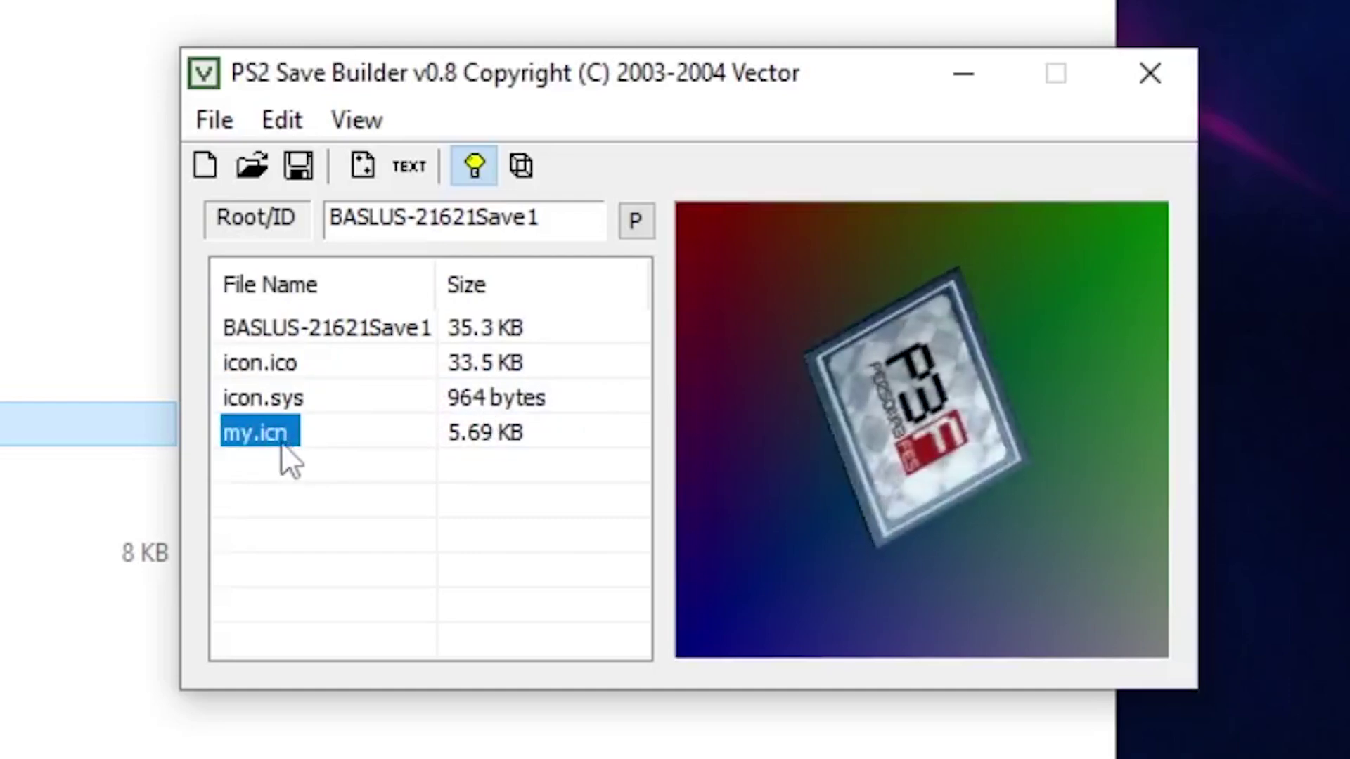
{"action": "right_click", "coordinate": [280, 443]}
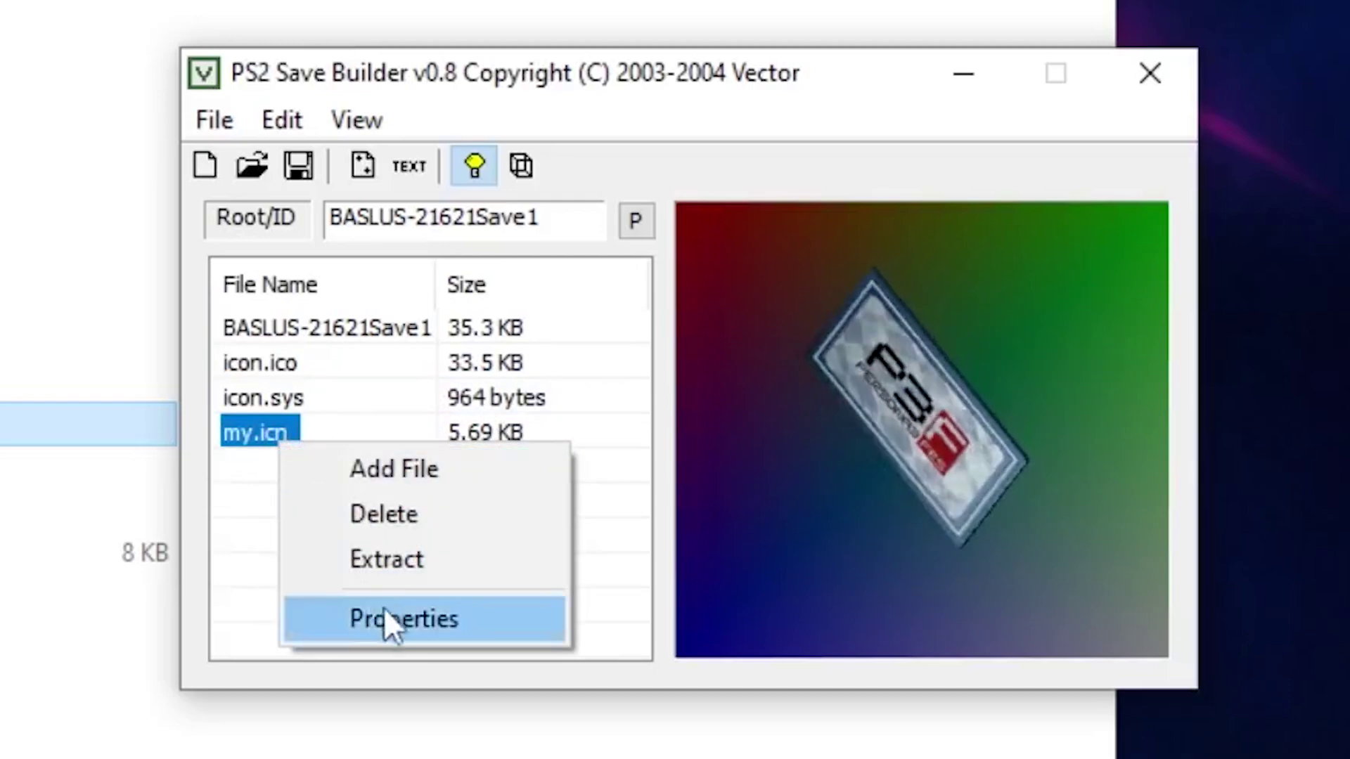
{"action": "left_click", "coordinate": [385, 512]}
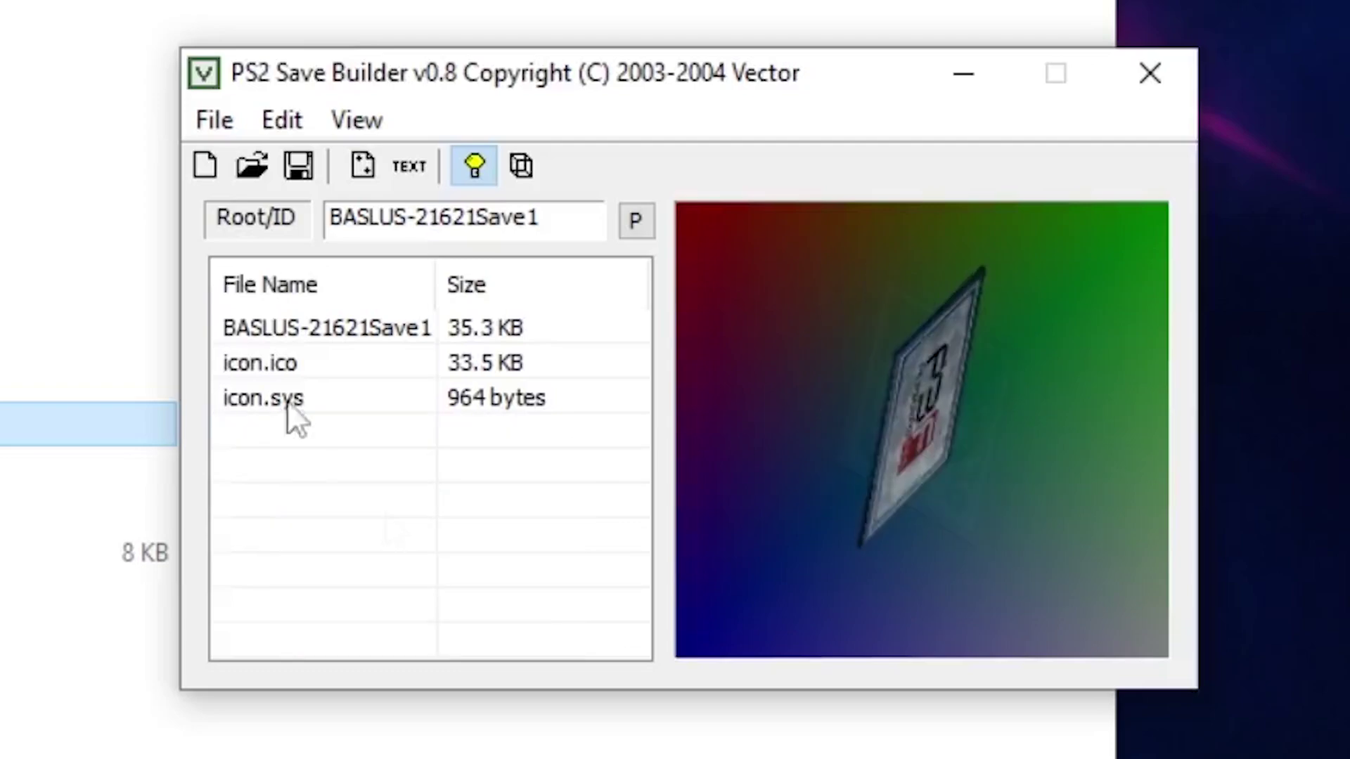
- Start a Save As in AR MAX V3 (*.max) format, browsing up to Mcd001_converted.ps2
{"action": "left_click", "coordinate": [216, 124]}
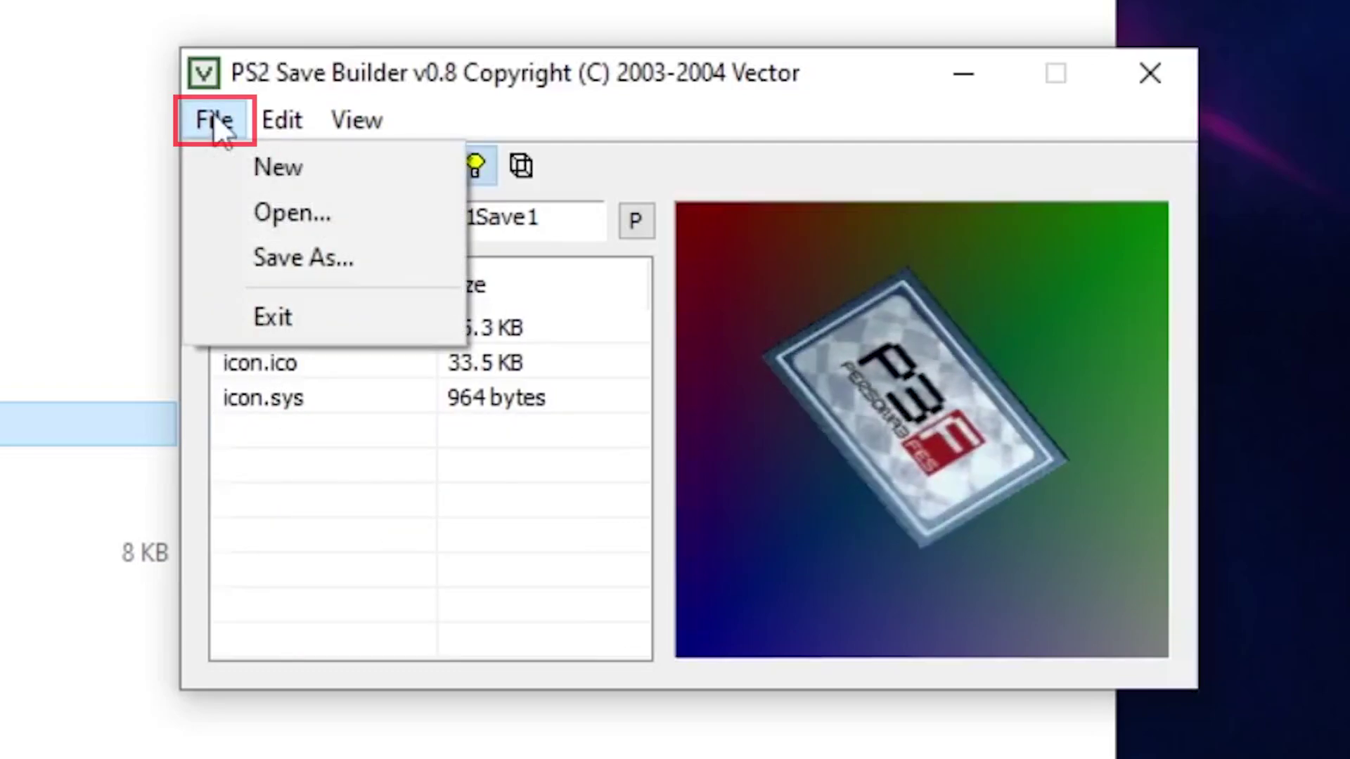
{"action": "left_click", "coordinate": [312, 277]}
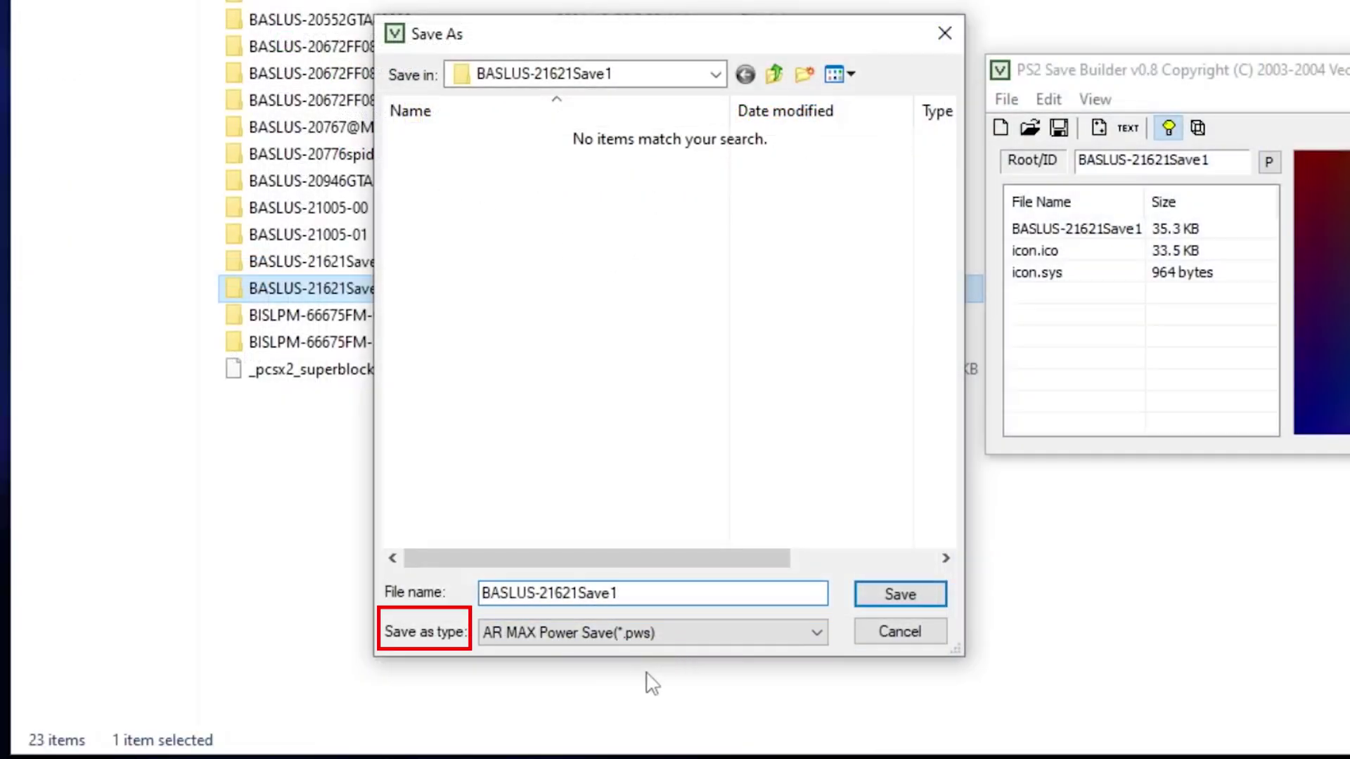
{"action": "left_click", "coordinate": [639, 642]}
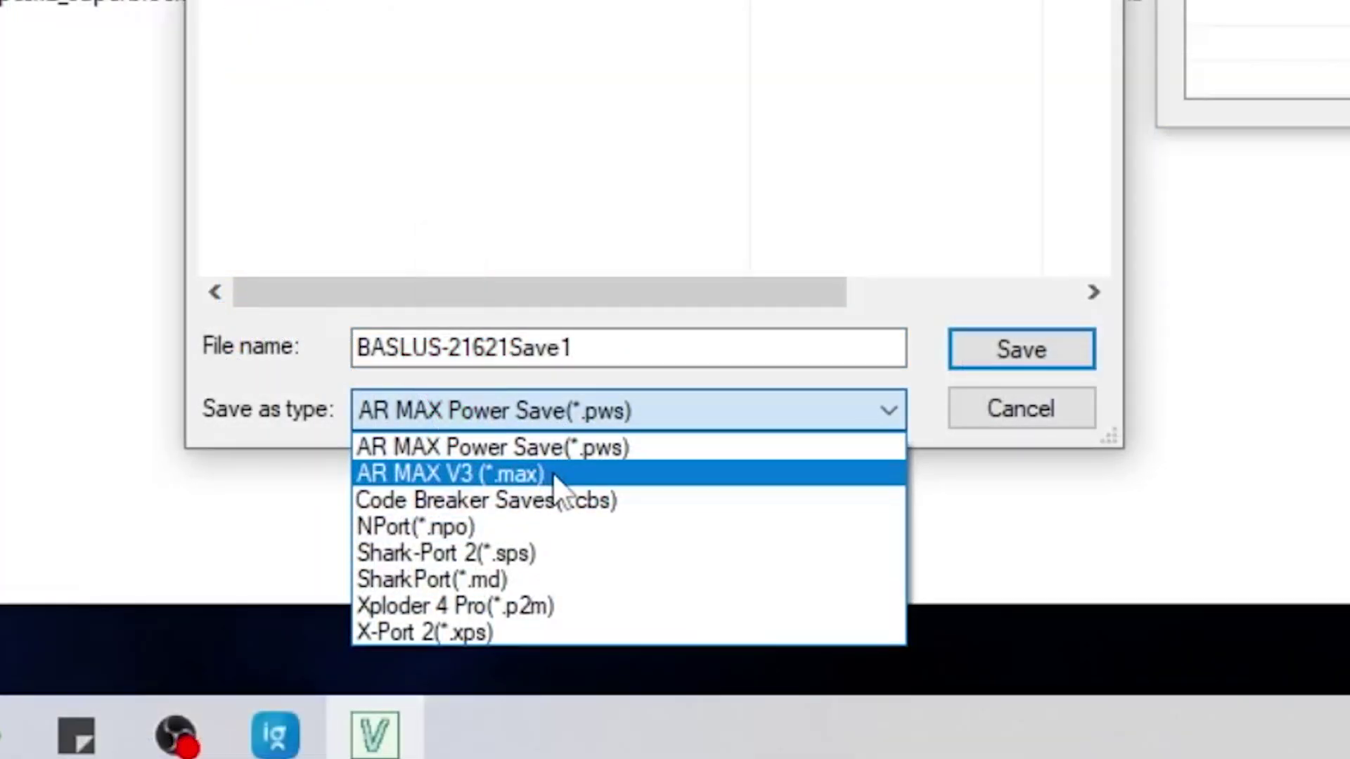
{"action": "left_click", "coordinate": [434, 477]}
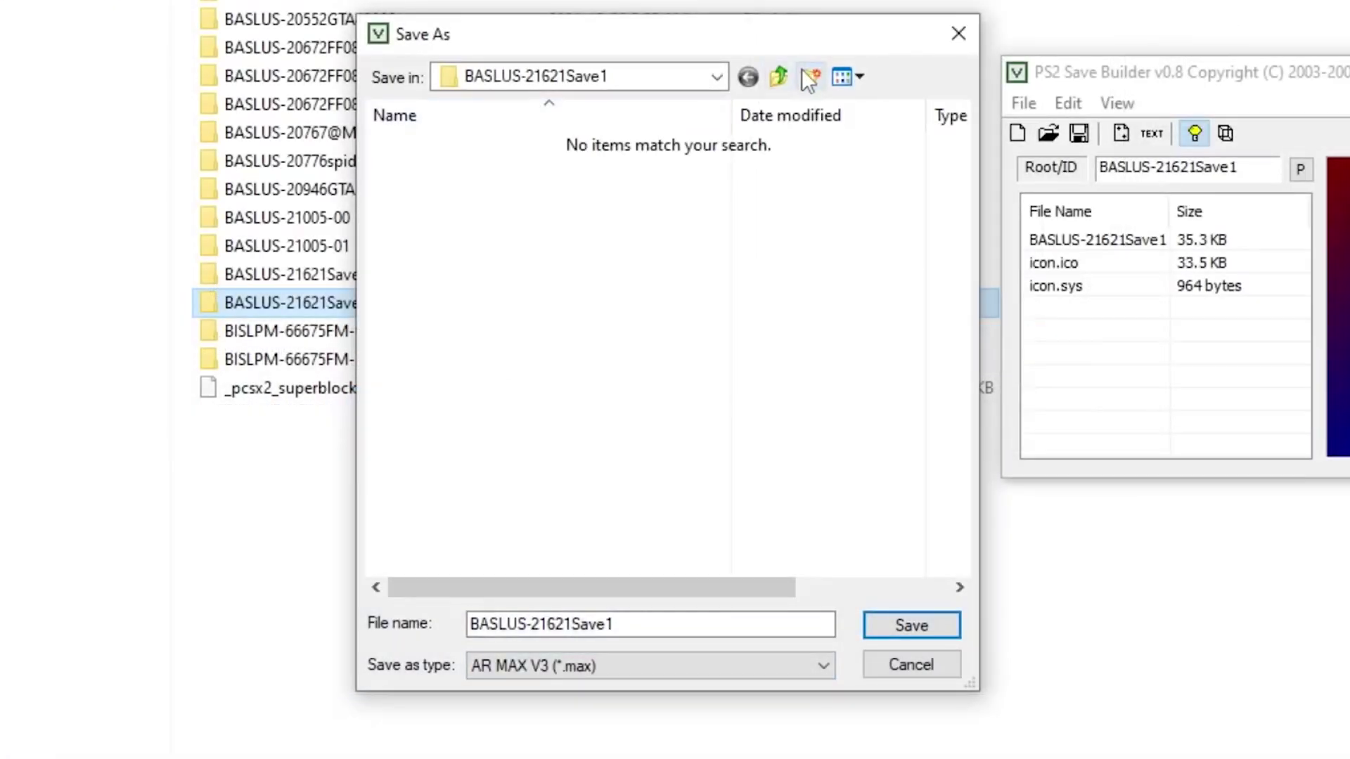
{"action": "left_click", "coordinate": [777, 76]}
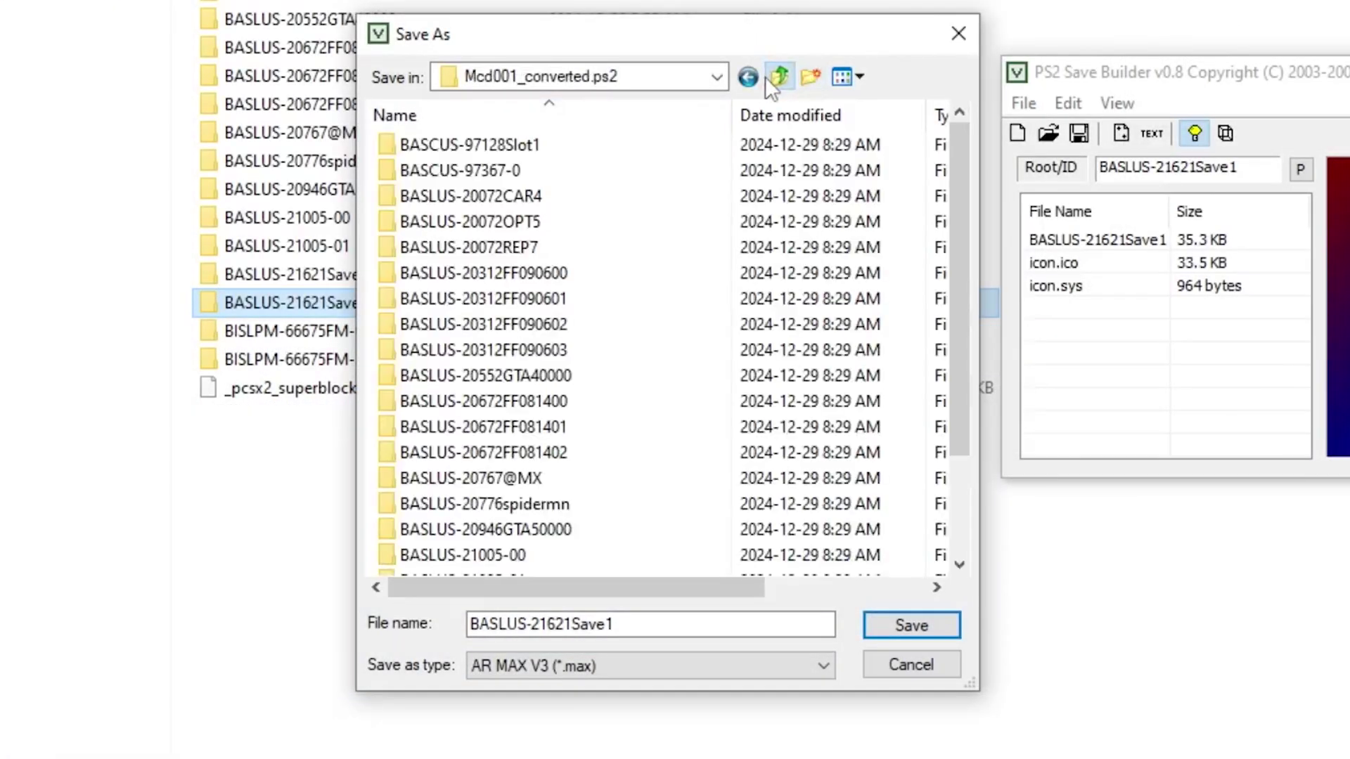
{"action": "left_click", "coordinate": [719, 76]}
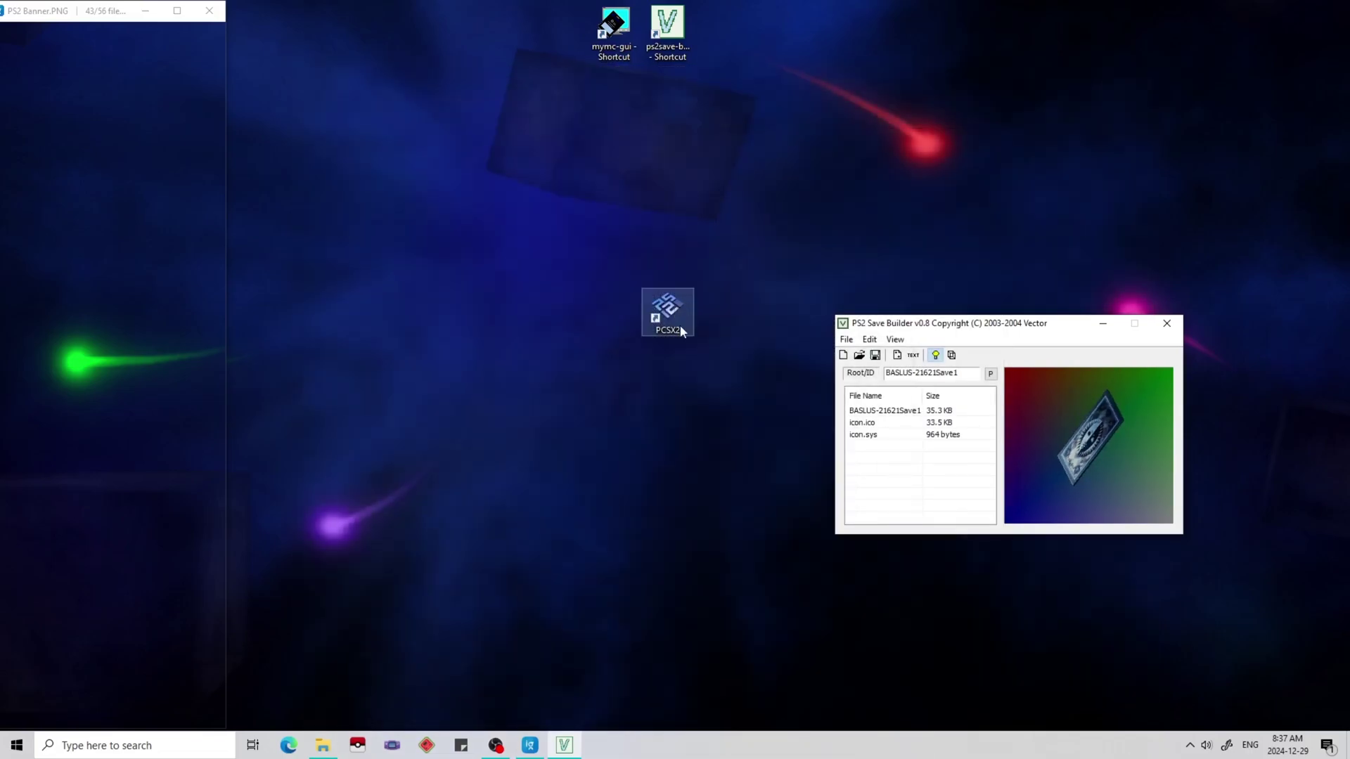
- Create a new 8 MB memory card named test in PCSX2's Memory Cards settings
{"action": "double_click", "coordinate": [668, 310]}
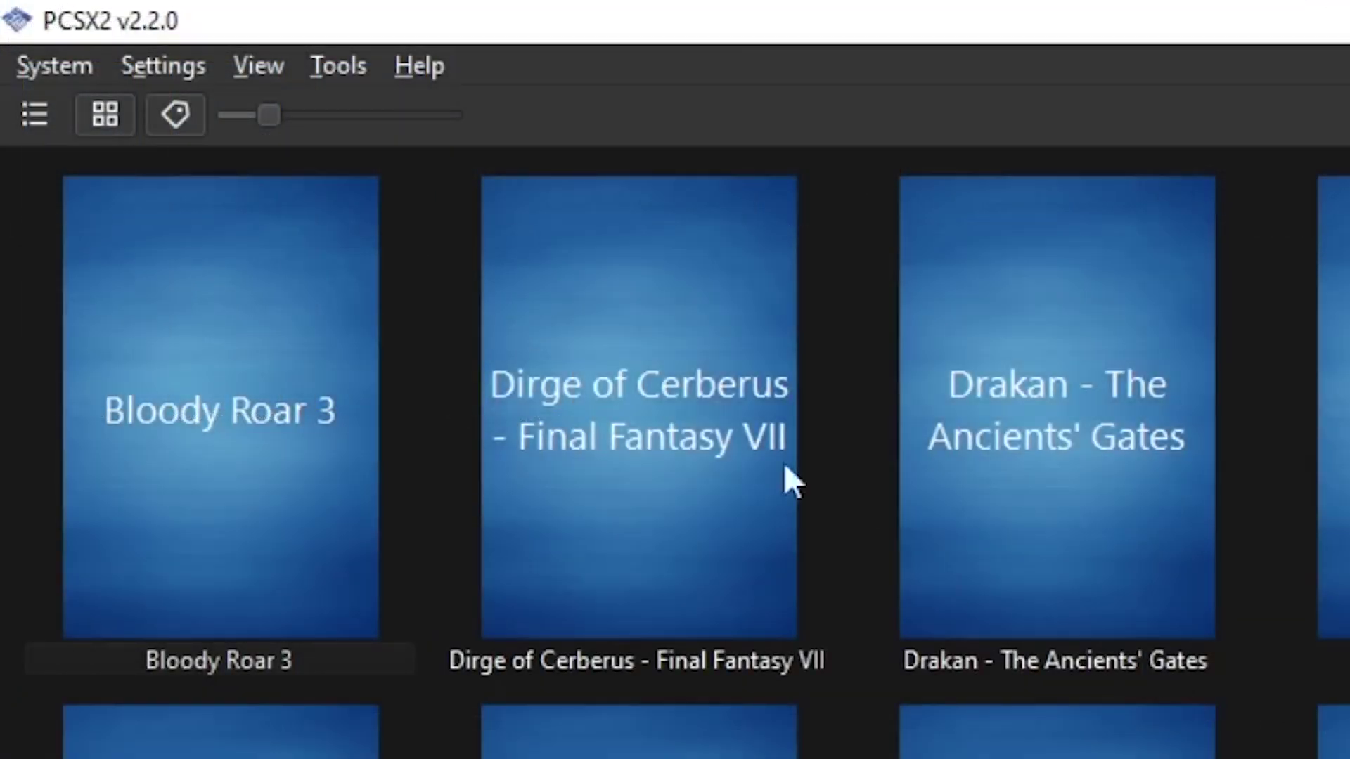
{"action": "left_click", "coordinate": [147, 76]}
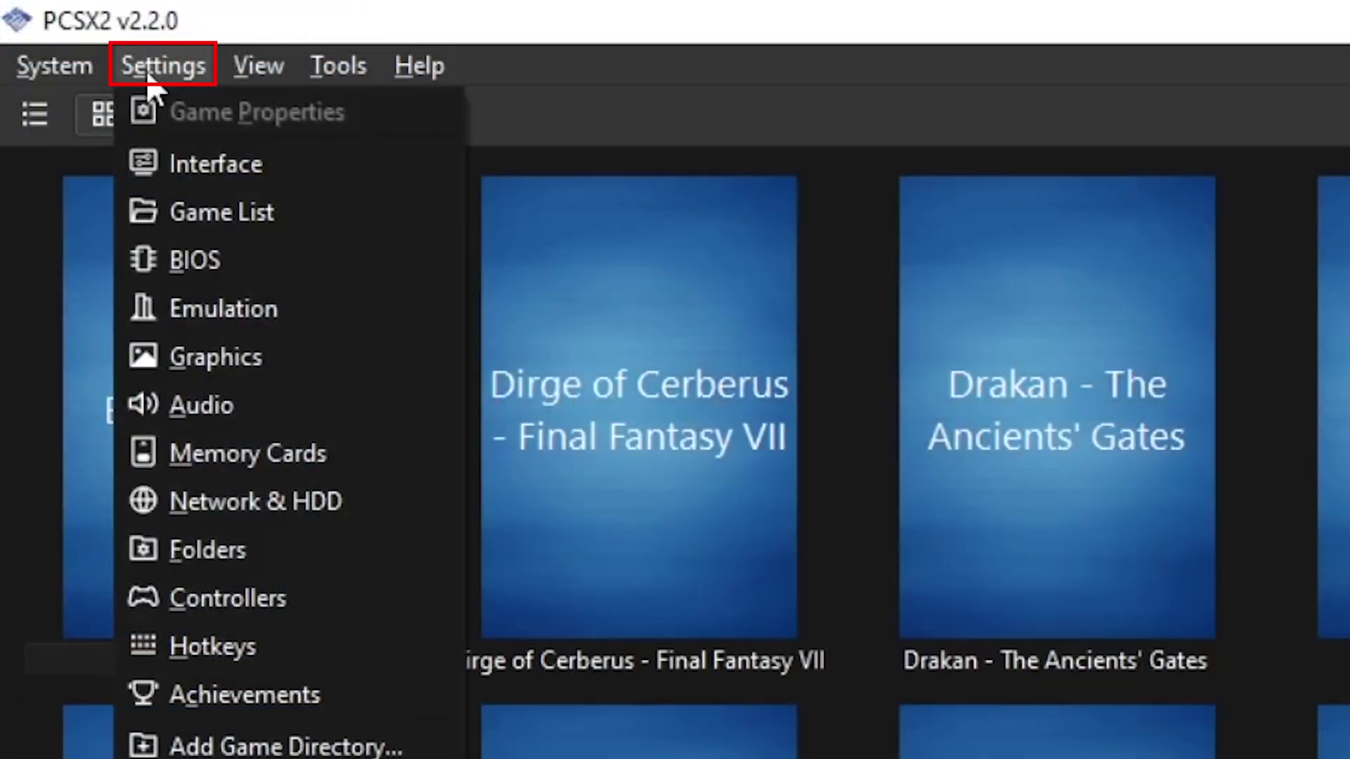
{"action": "left_click", "coordinate": [291, 461]}
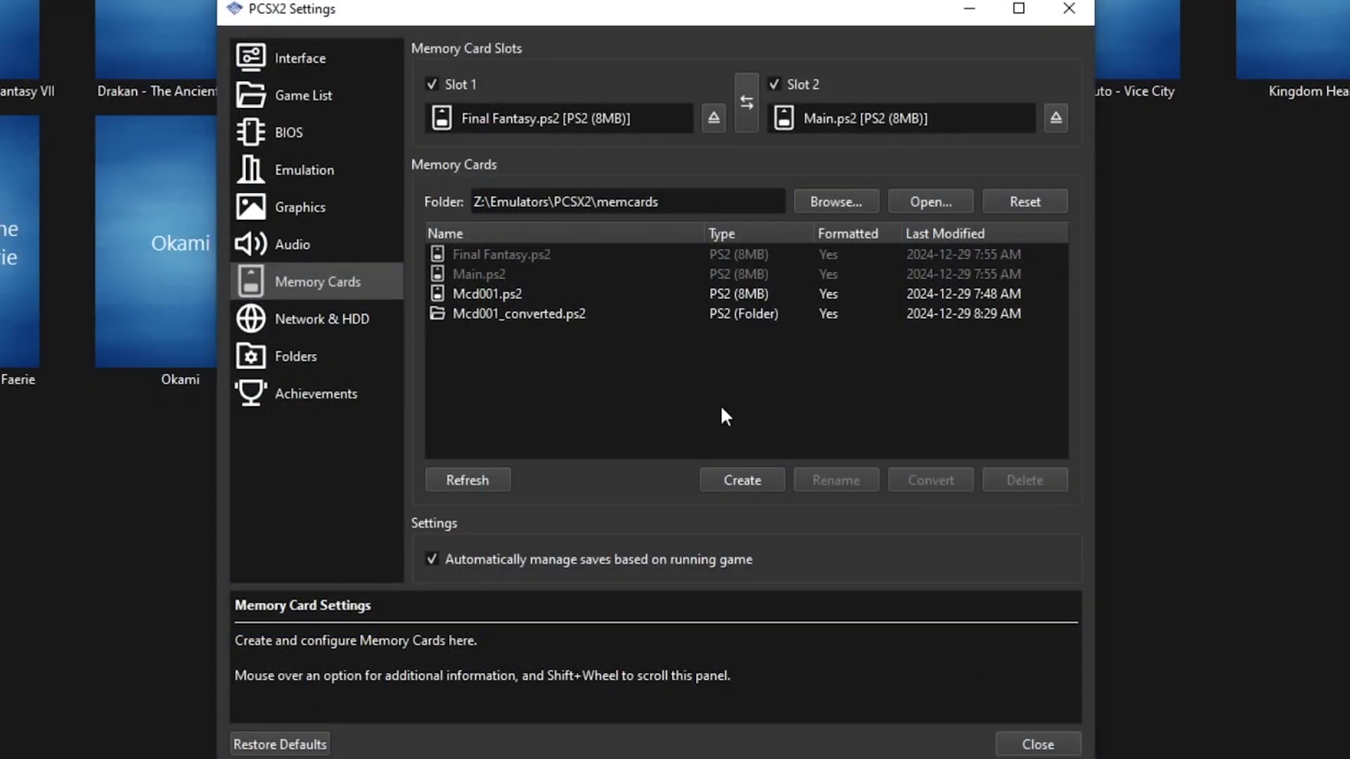
{"action": "left_click", "coordinate": [760, 487]}
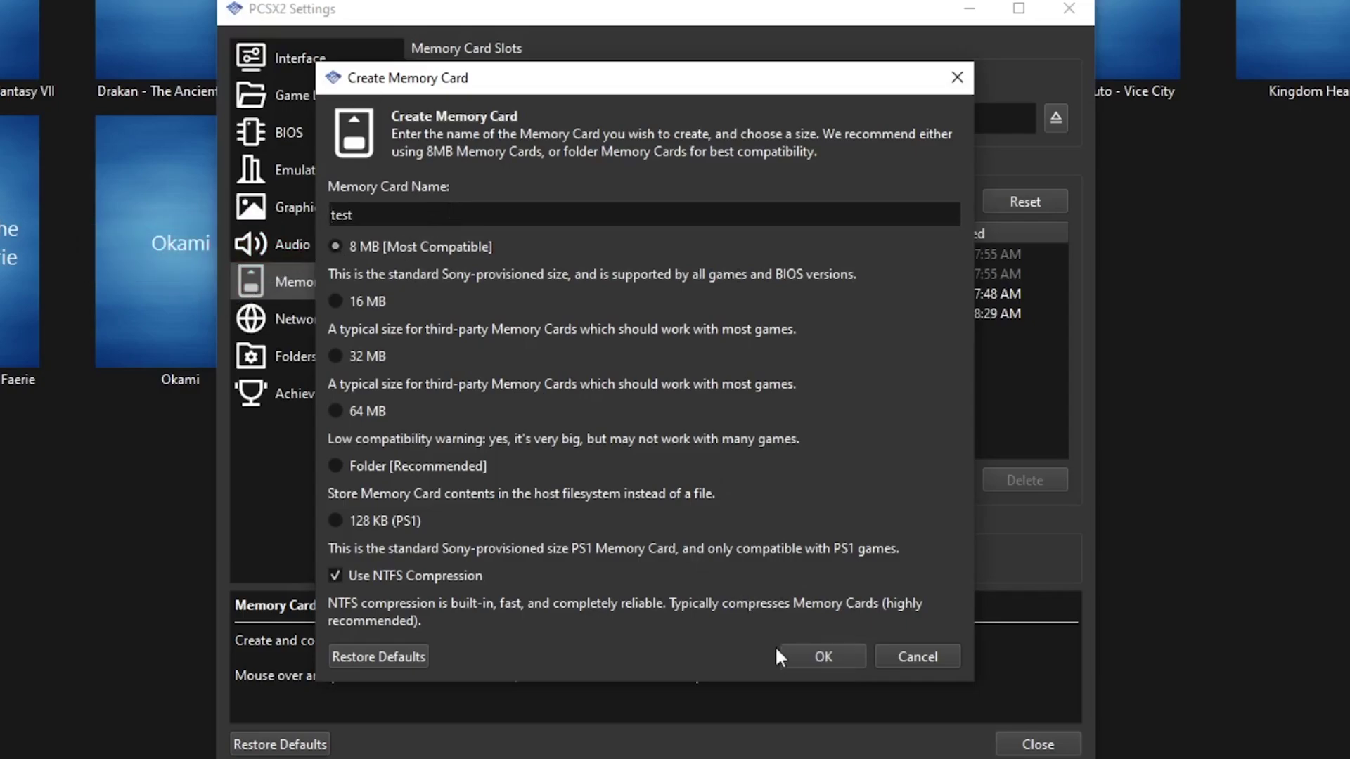
{"action": "left_click", "coordinate": [799, 656]}
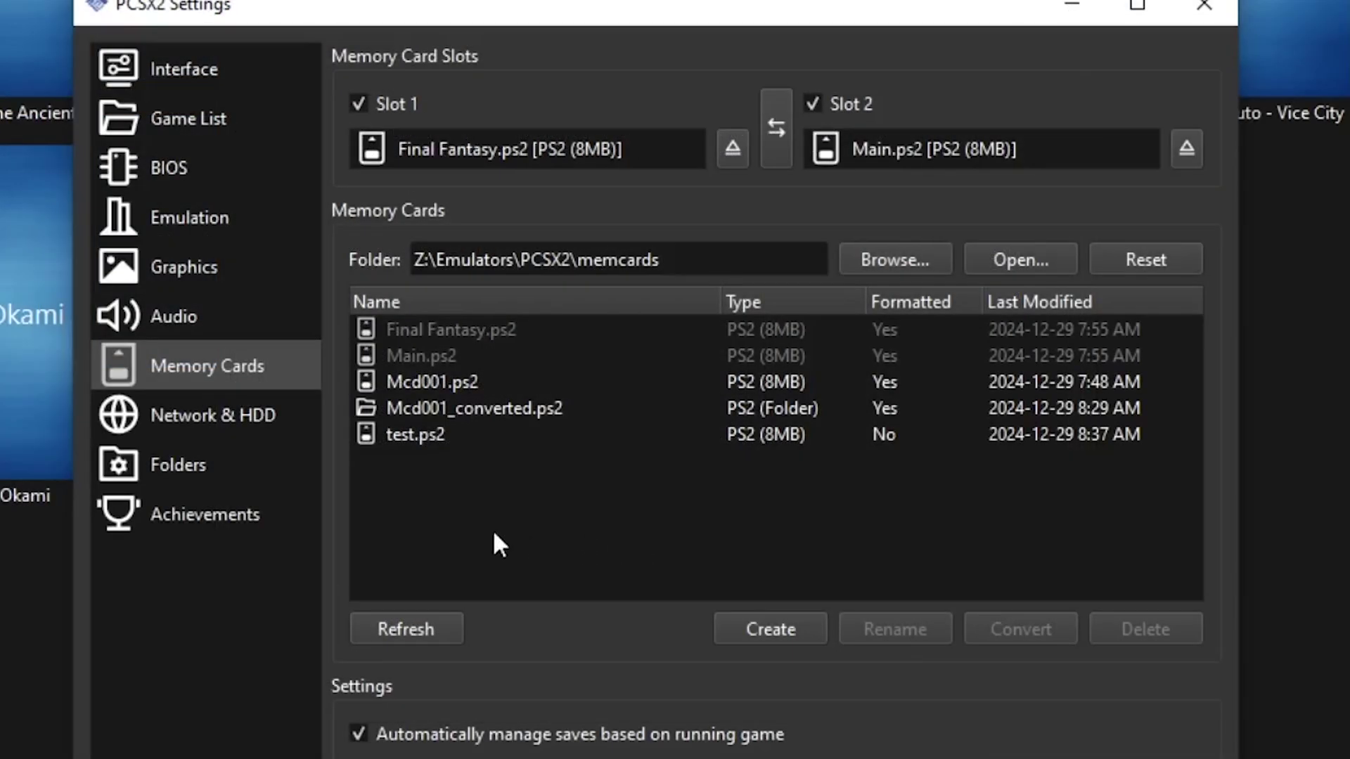
- Insert test.ps2 into Slot 1 and close the settings
{"action": "left_click", "coordinate": [403, 443]}
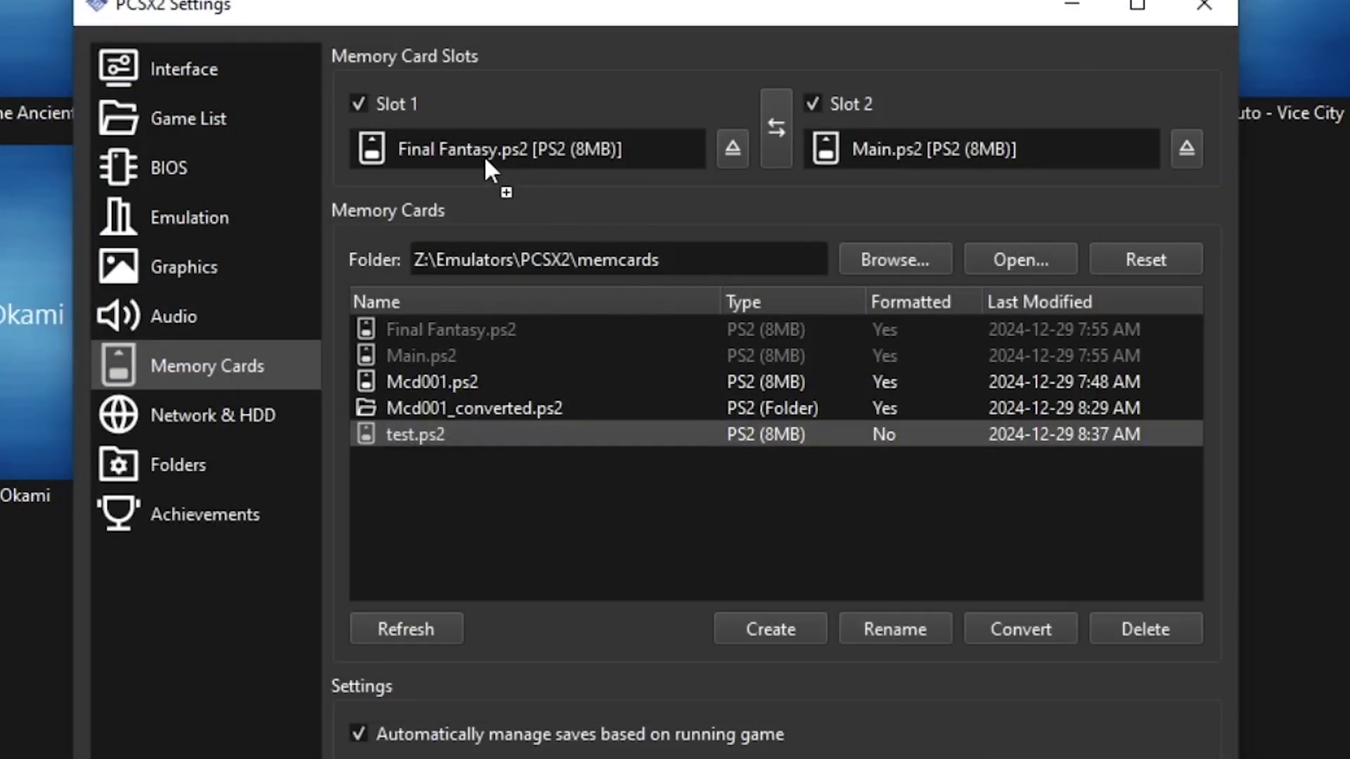
{"action": "left_click_drag", "start_coordinate": [484, 155], "coordinate": [484, 155]}
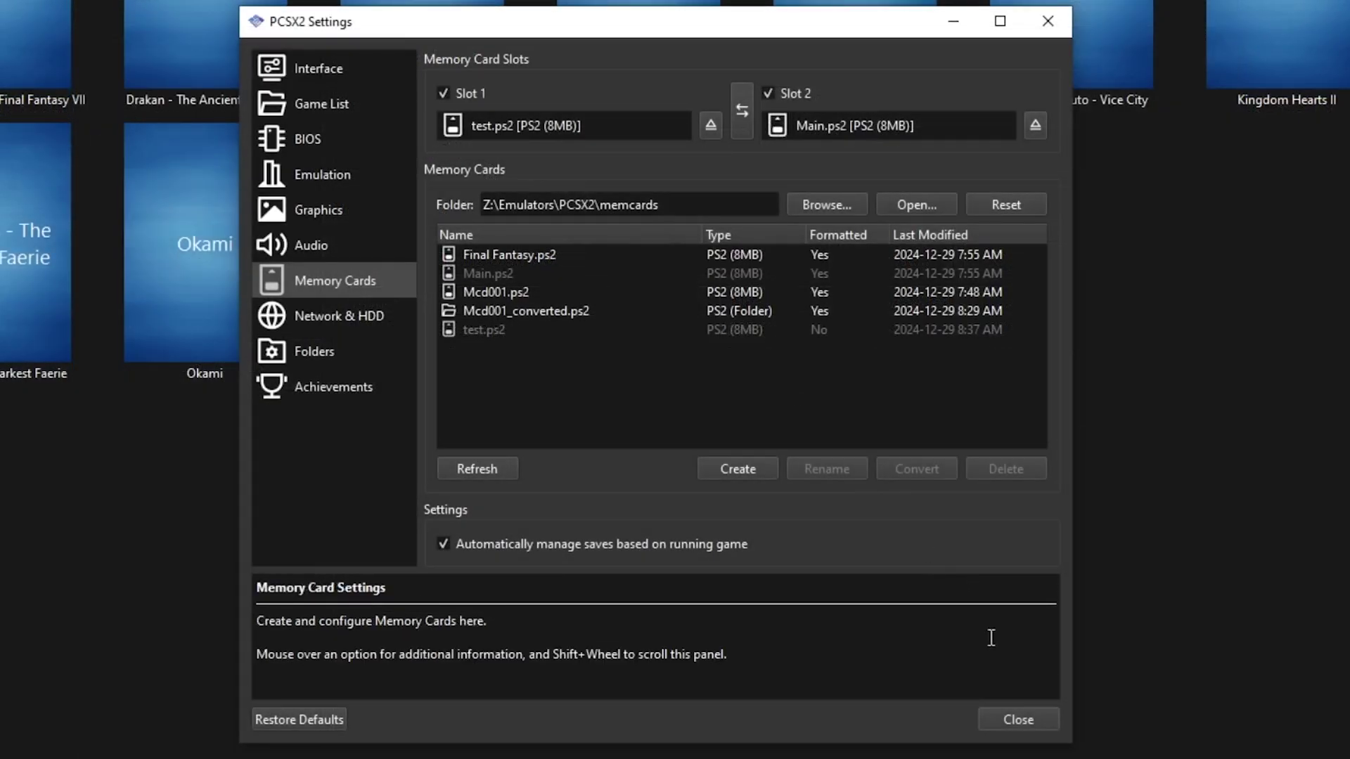
{"action": "left_click", "coordinate": [1019, 719]}
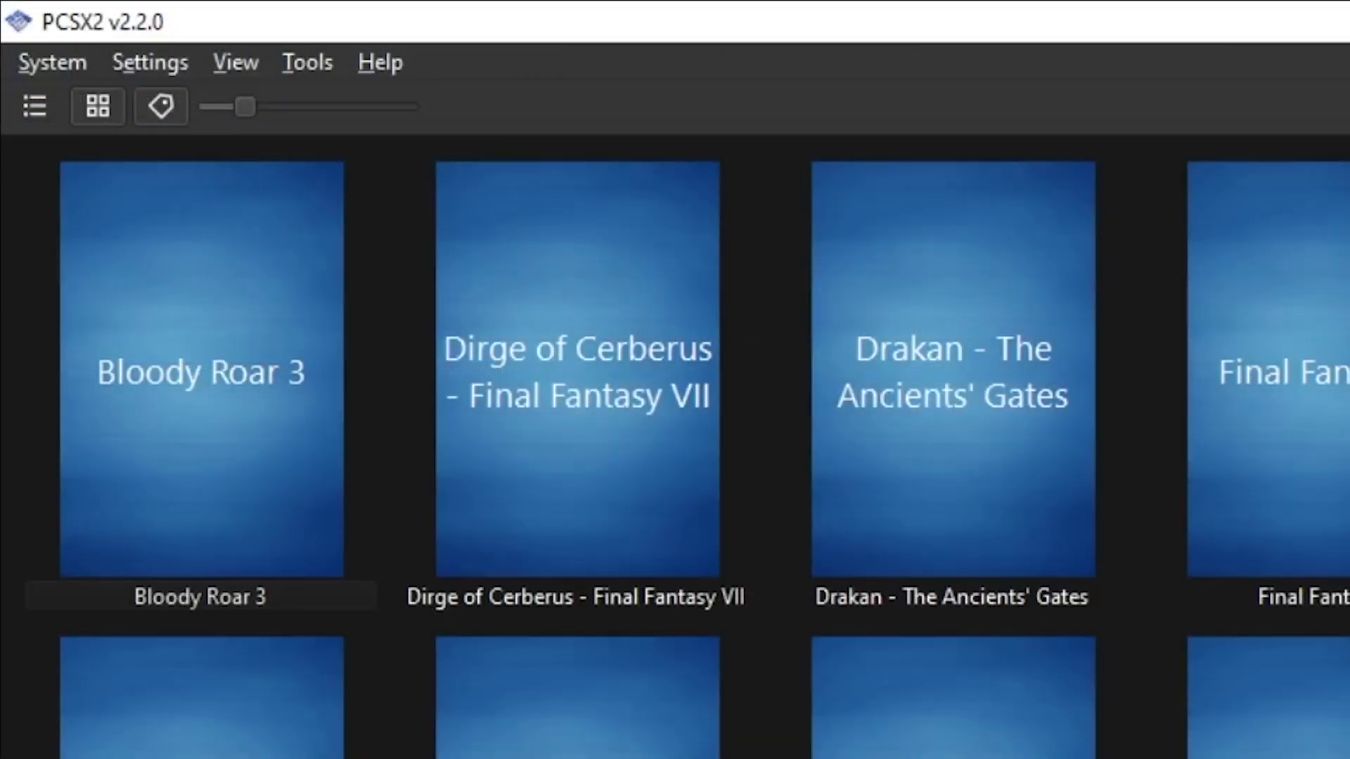
- Boot the PS2 BIOS and format memory card 1 (test.ps2) from the Browser
{"action": "left_click", "coordinate": [35, 60]}
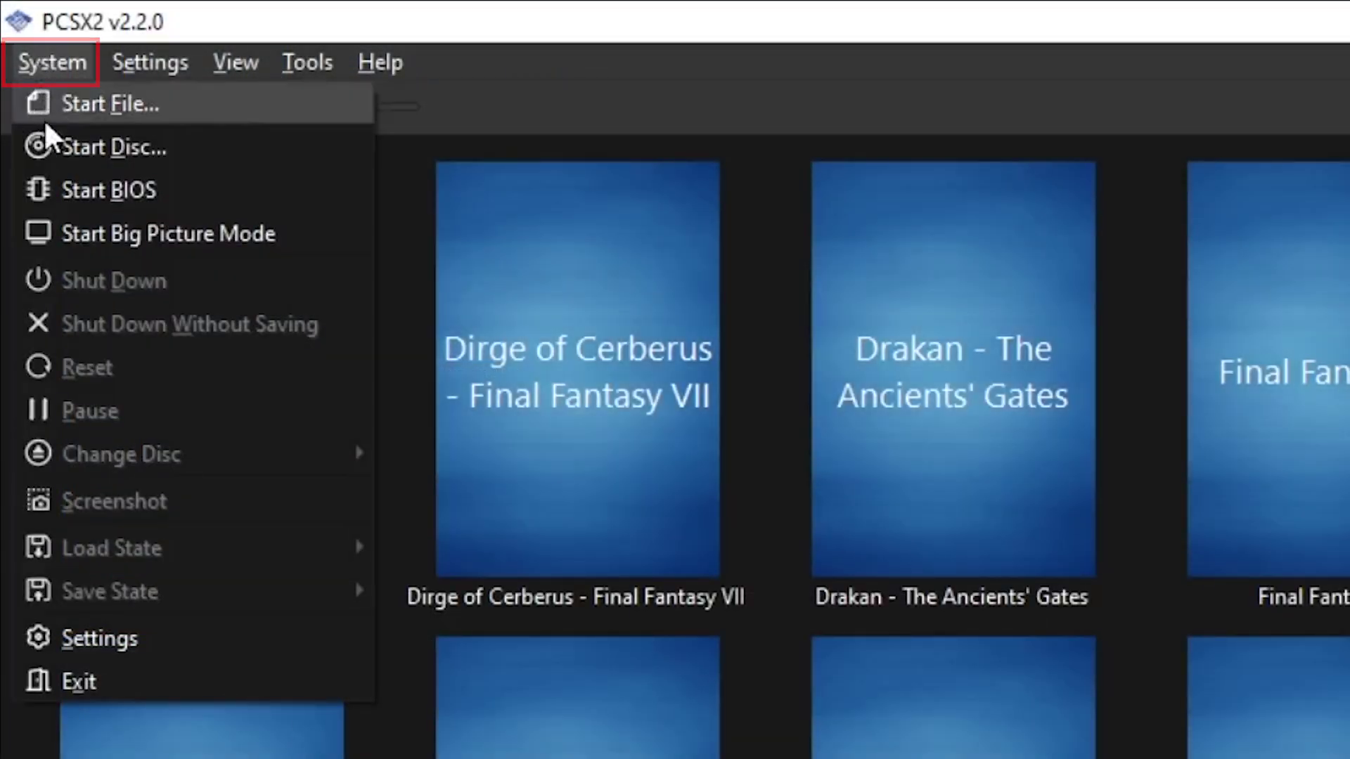
{"action": "left_click", "coordinate": [71, 149]}
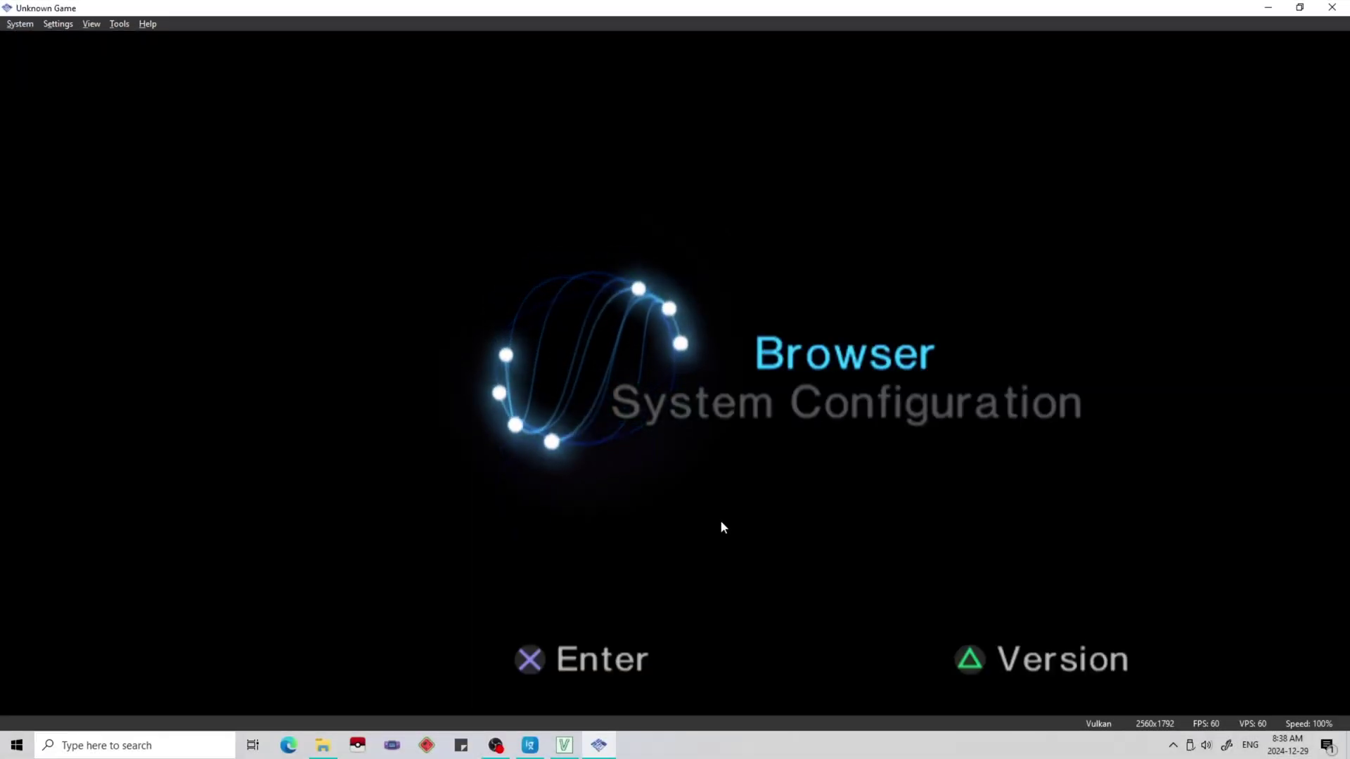
{"action": "key", "text": "k"}
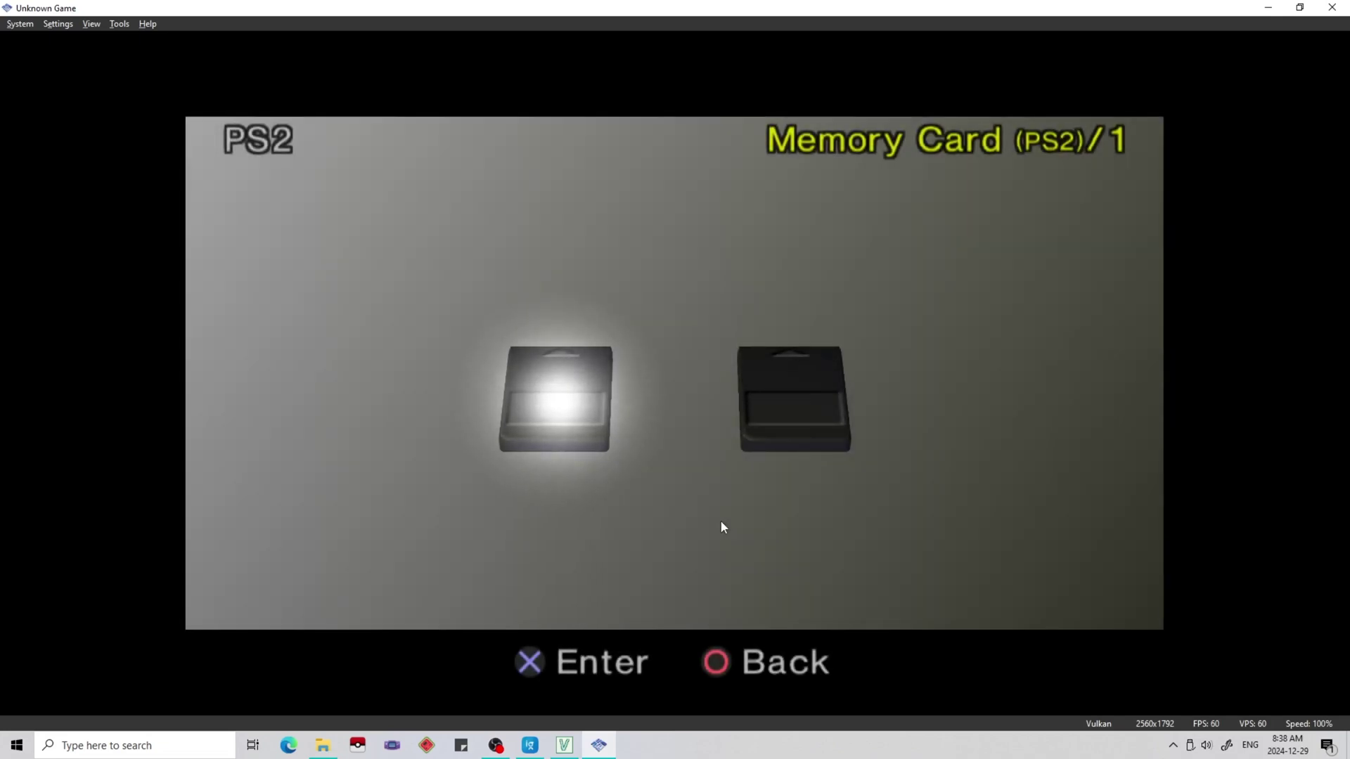
{"action": "key", "text": "k"}
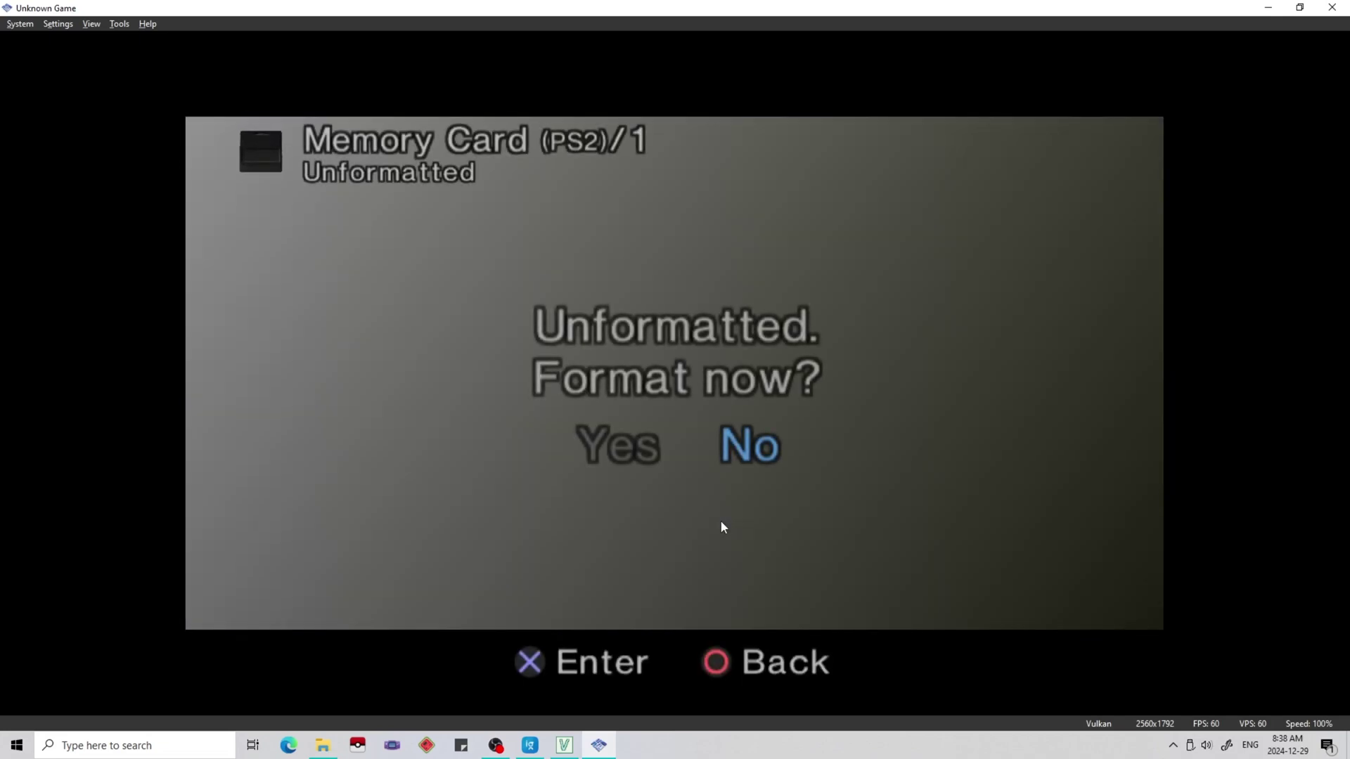
{"action": "key", "text": "Left"}
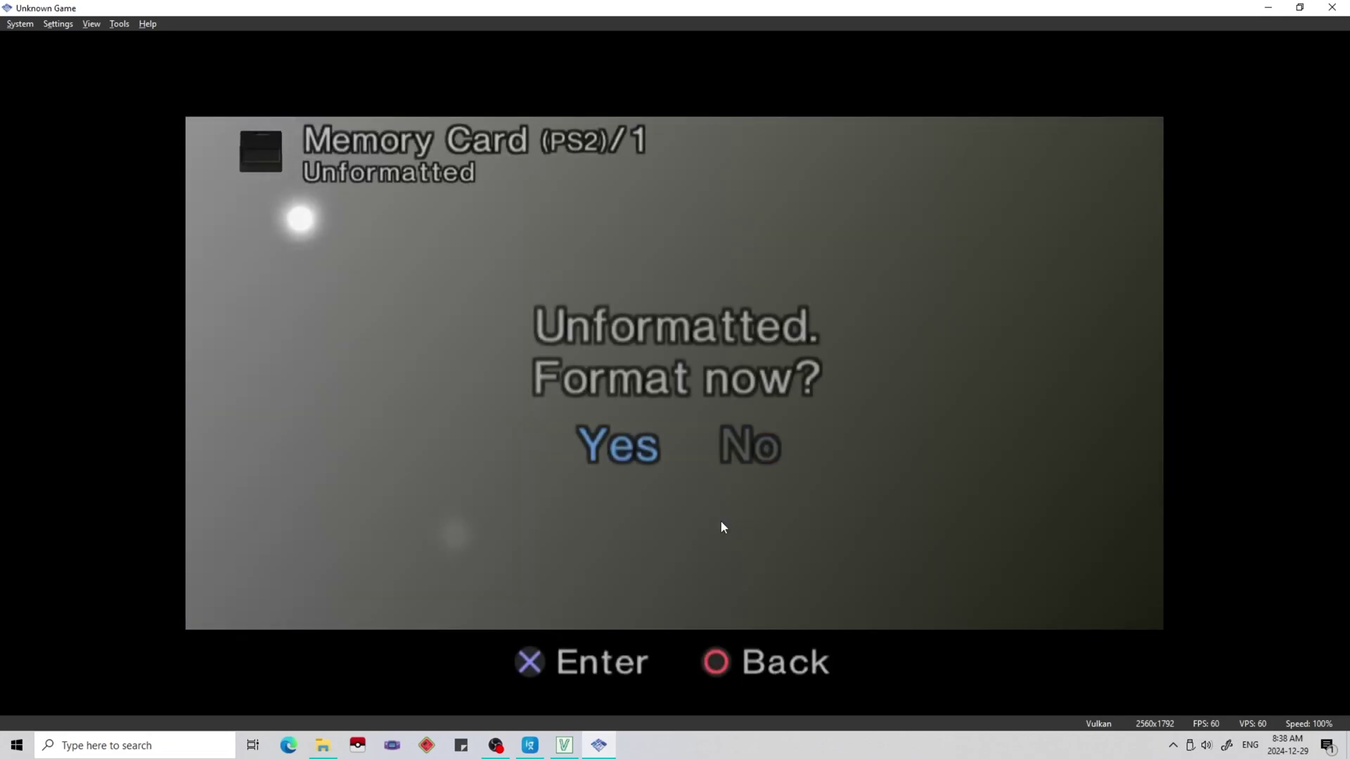
{"action": "key", "text": "k"}
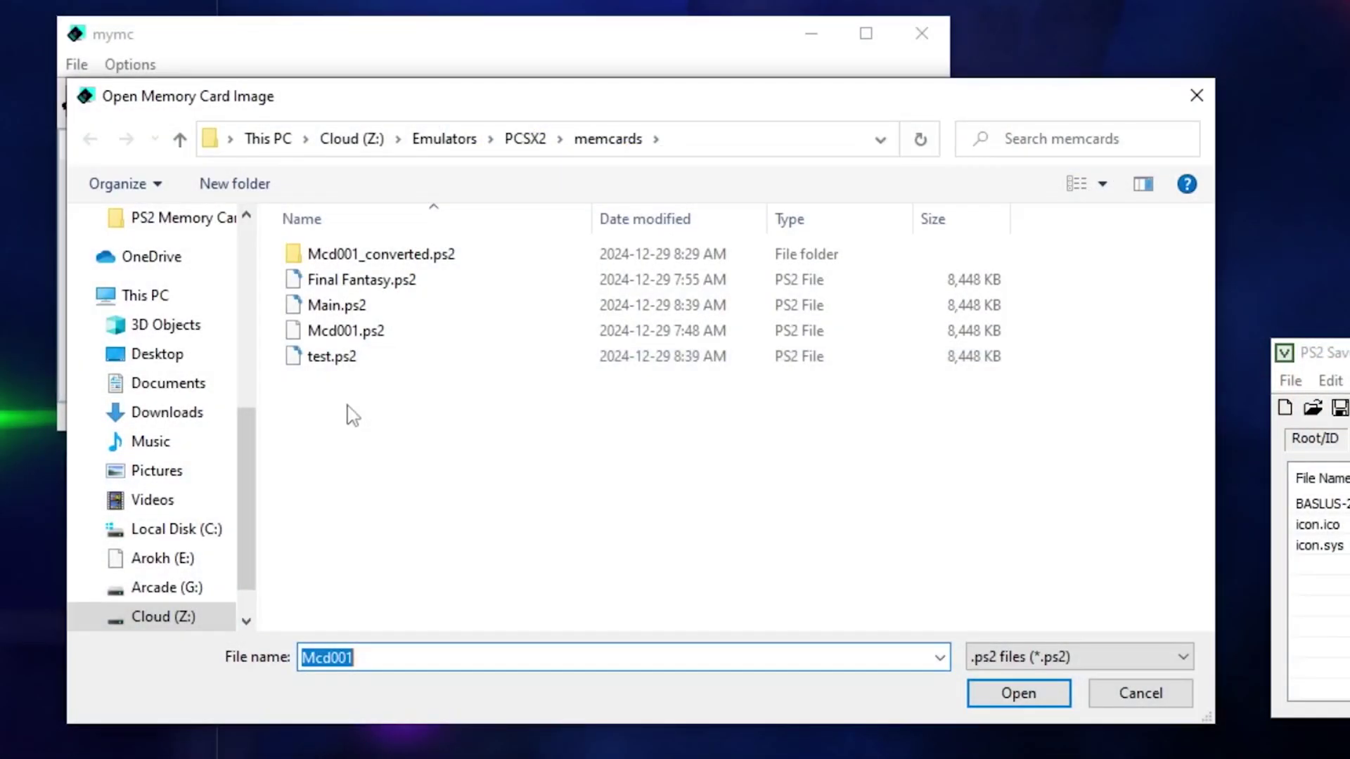
- Open test.ps2 in mymc and import BASLUS-21621Save1.max onto it
{"action": "double_click", "coordinate": [387, 364]}
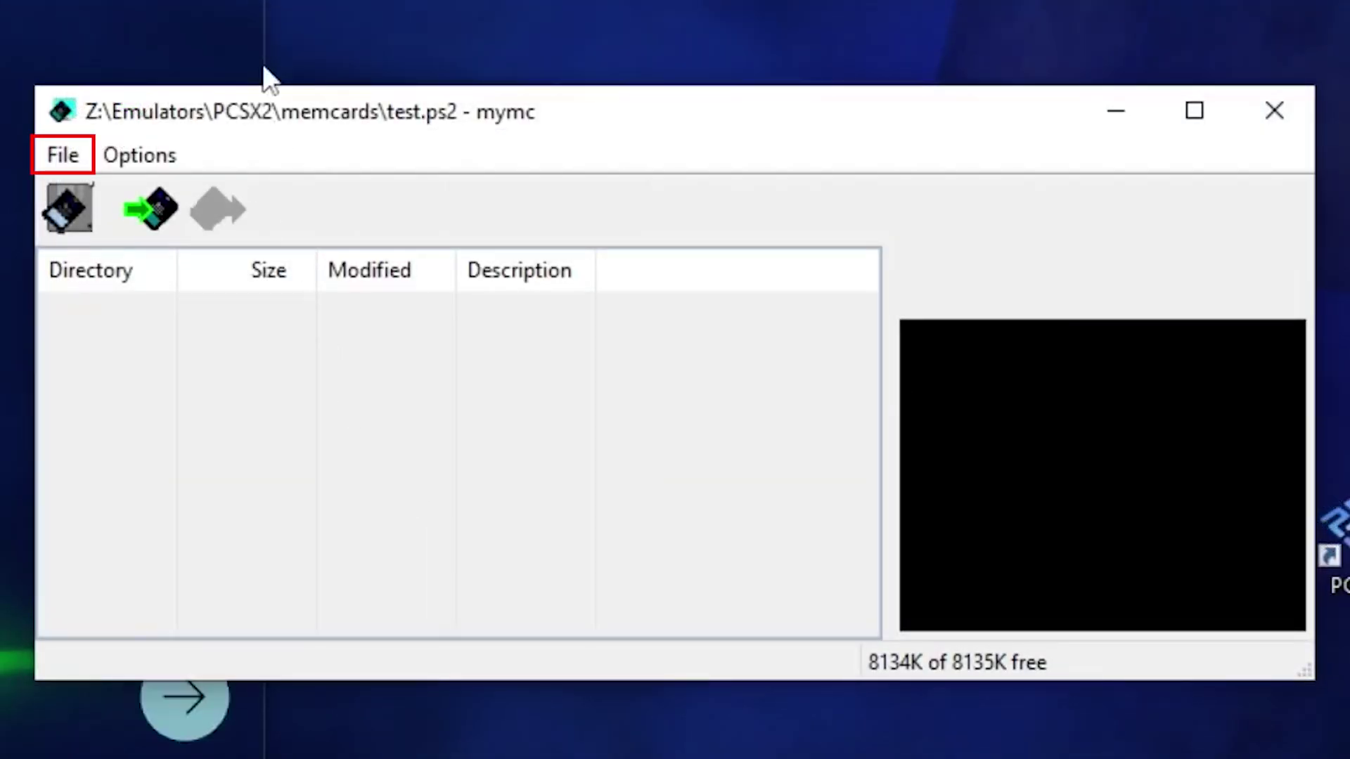
{"action": "left_click", "coordinate": [62, 155]}
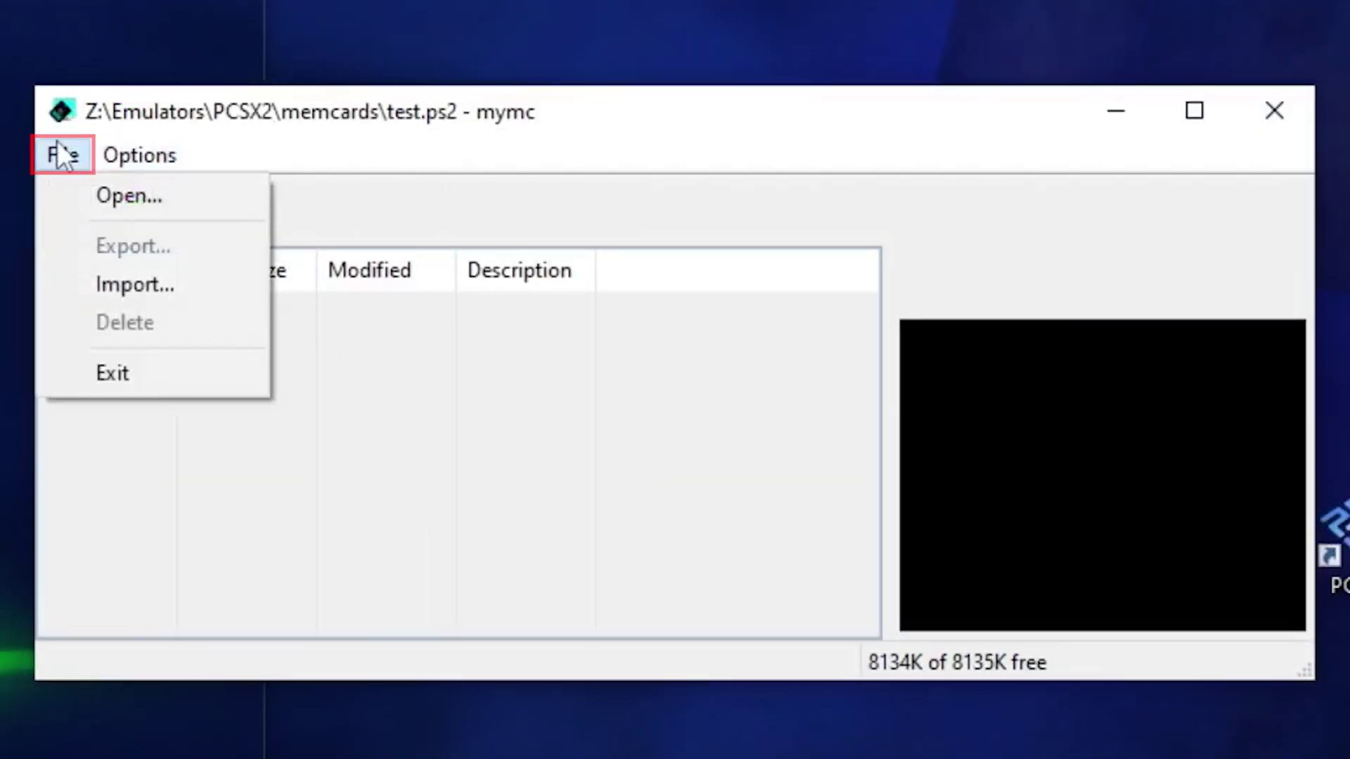
{"action": "left_click", "coordinate": [208, 283]}
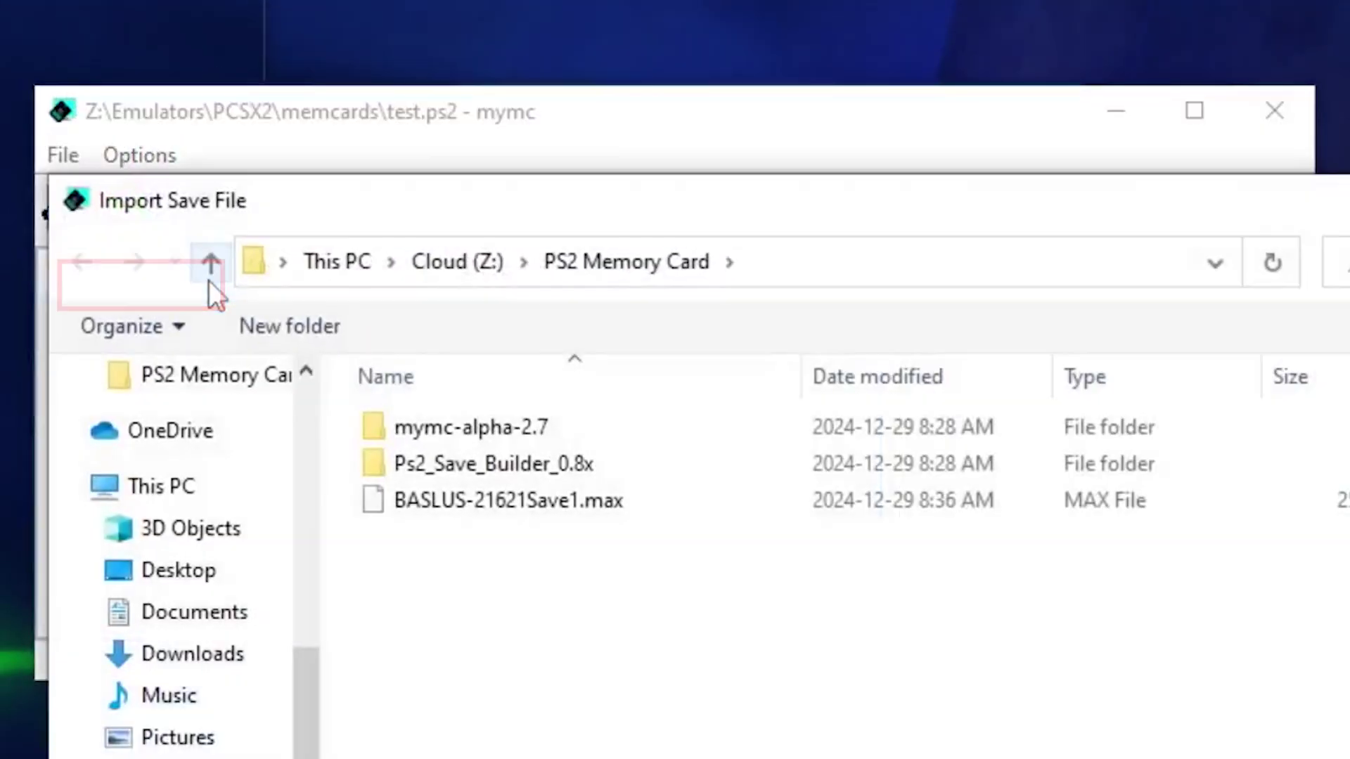
{"action": "double_click", "coordinate": [674, 491]}
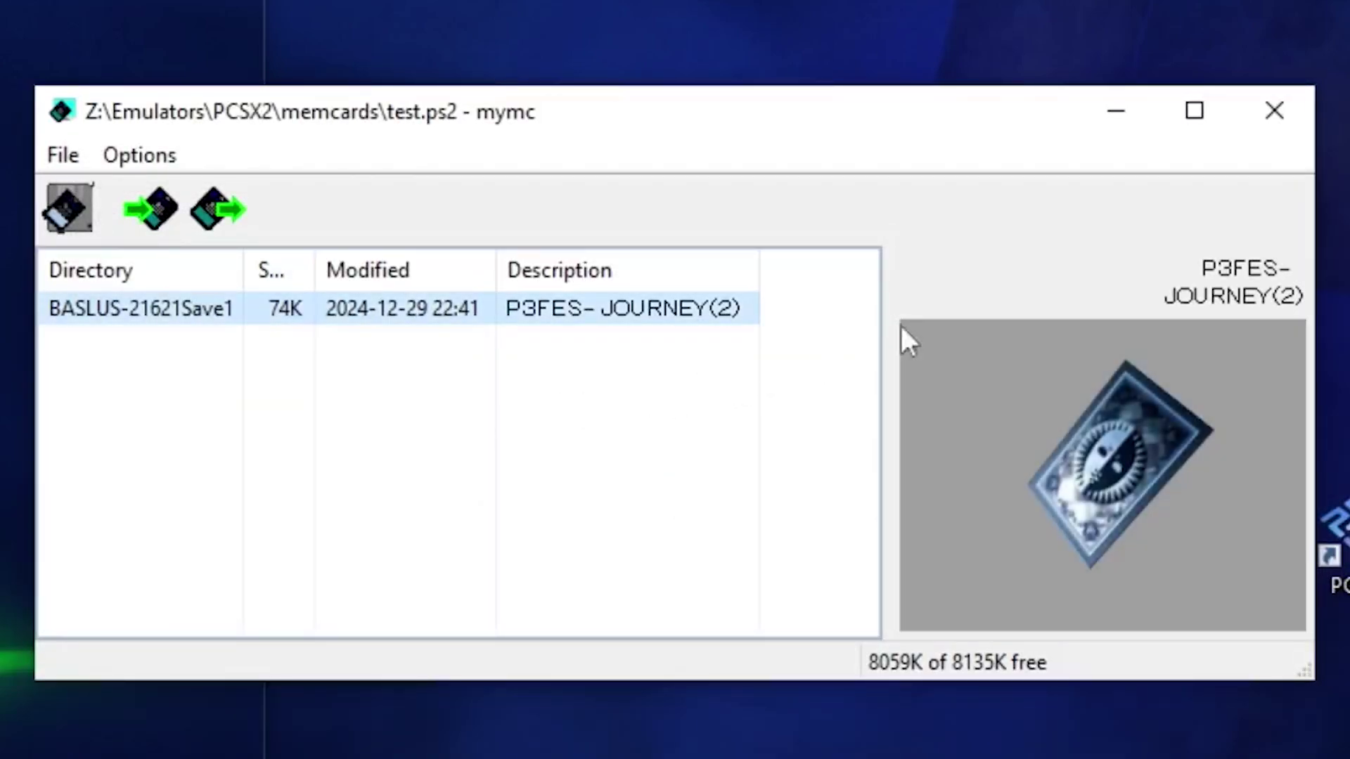
- Close mymc, launch PCSX2 and check its memory card settings
{"action": "left_click", "coordinate": [1254, 105]}
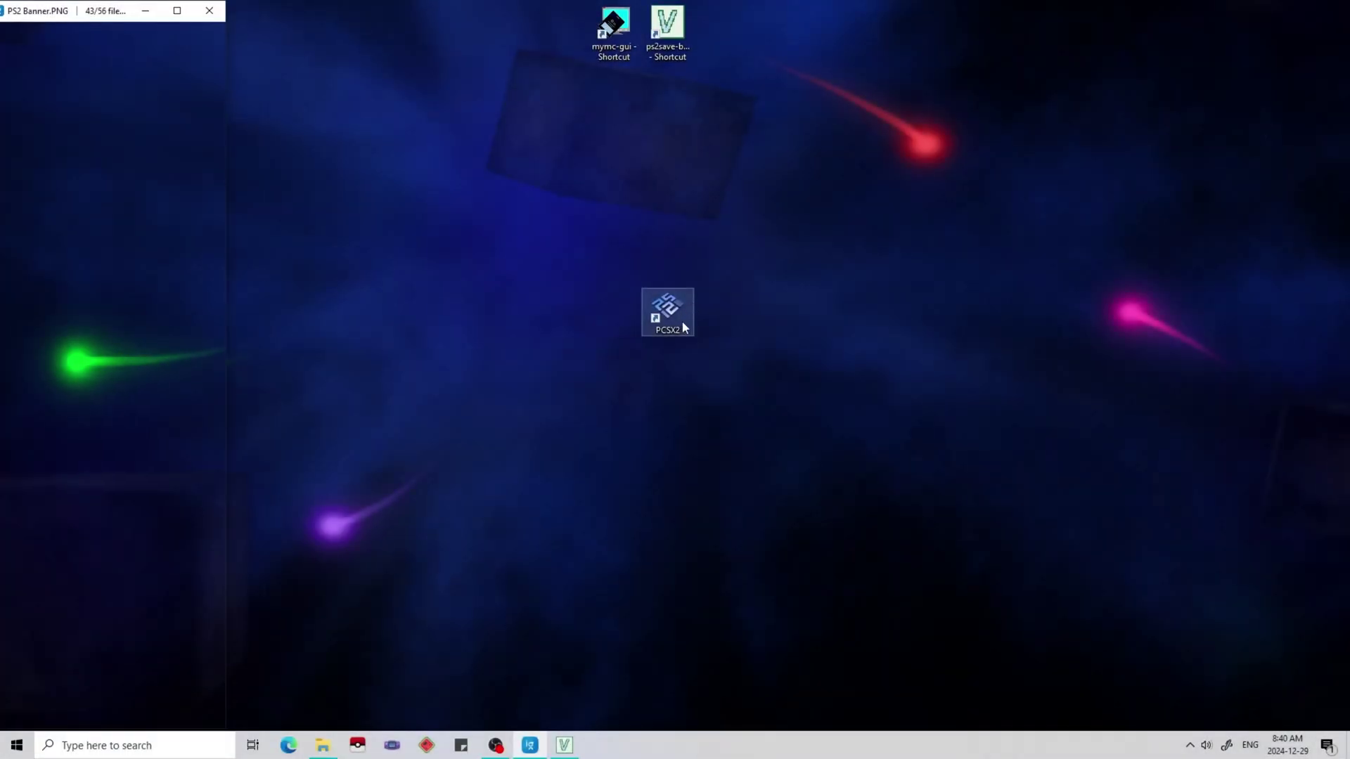
{"action": "double_click", "coordinate": [682, 322]}
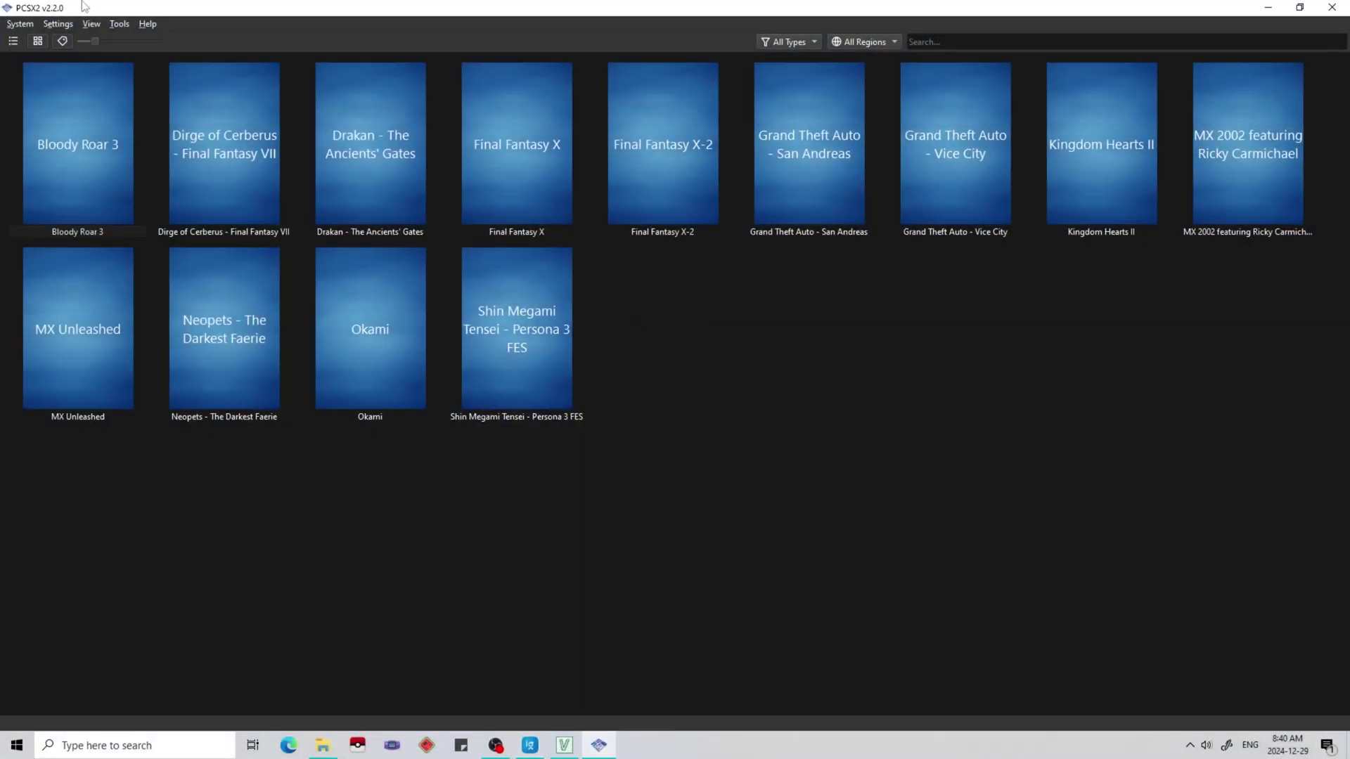
{"action": "left_click", "coordinate": [57, 23]}
{"action": "left_click", "coordinate": [132, 159]}
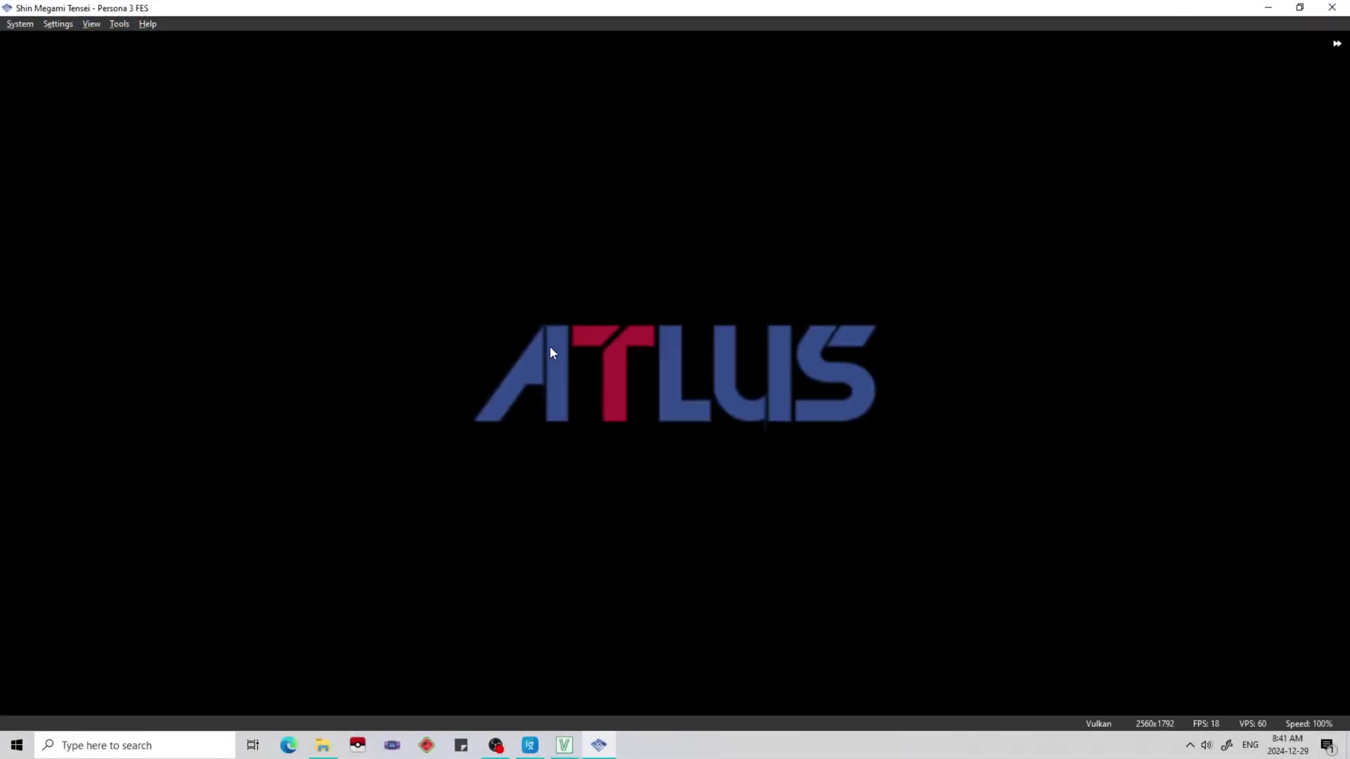
- Skip the Persona 3 FES intro and load the save in slot 2
{"action": "key", "text": "Return"}
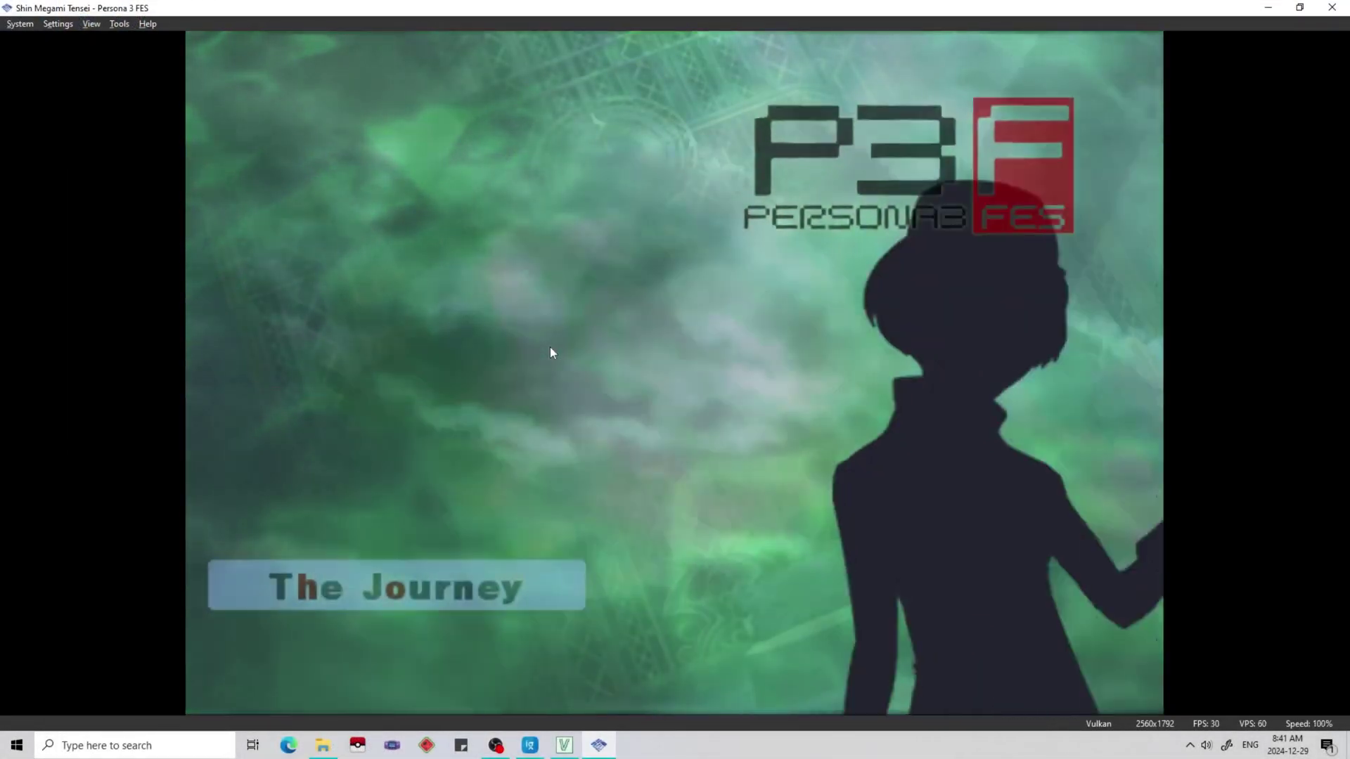
{"action": "key", "text": "Return"}
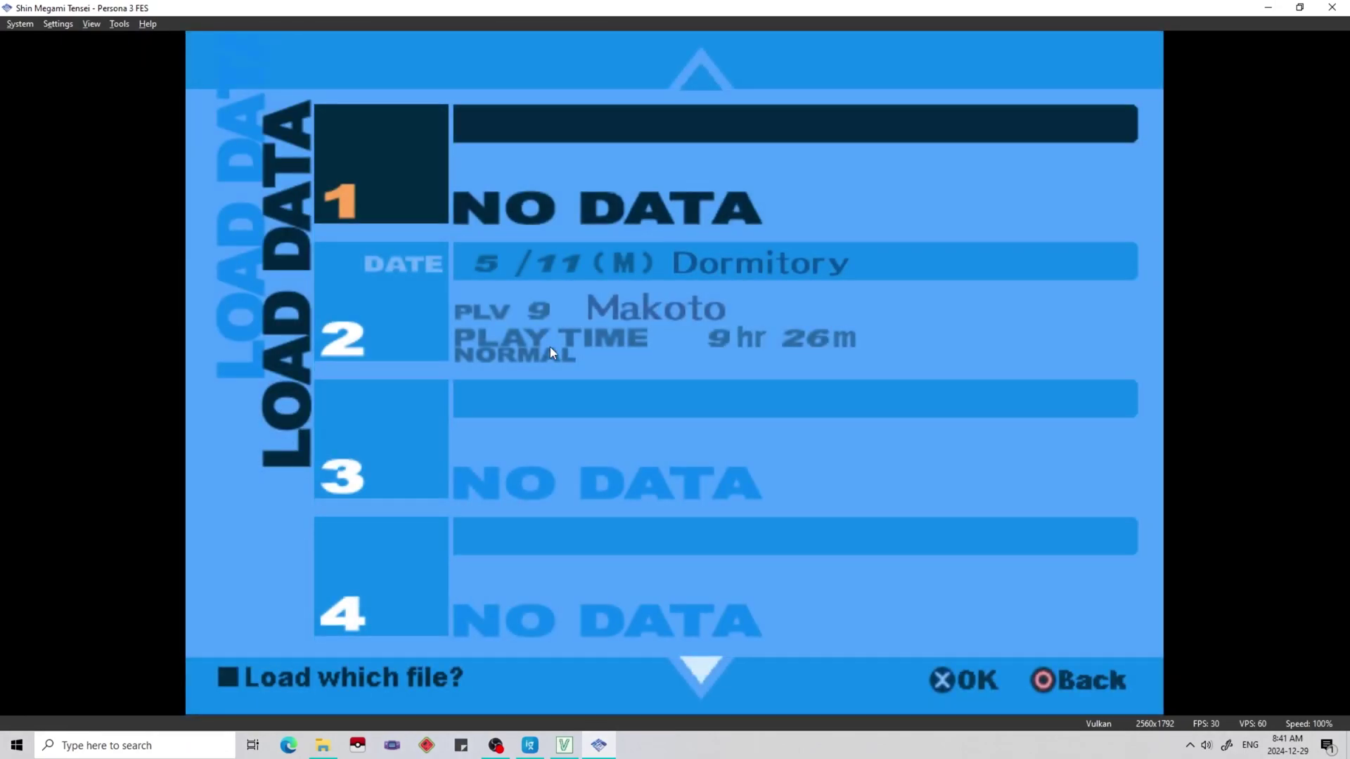
{"action": "key", "text": "Down"}
{"action": "key", "text": "Down"}
{"action": "key", "text": "Up"}
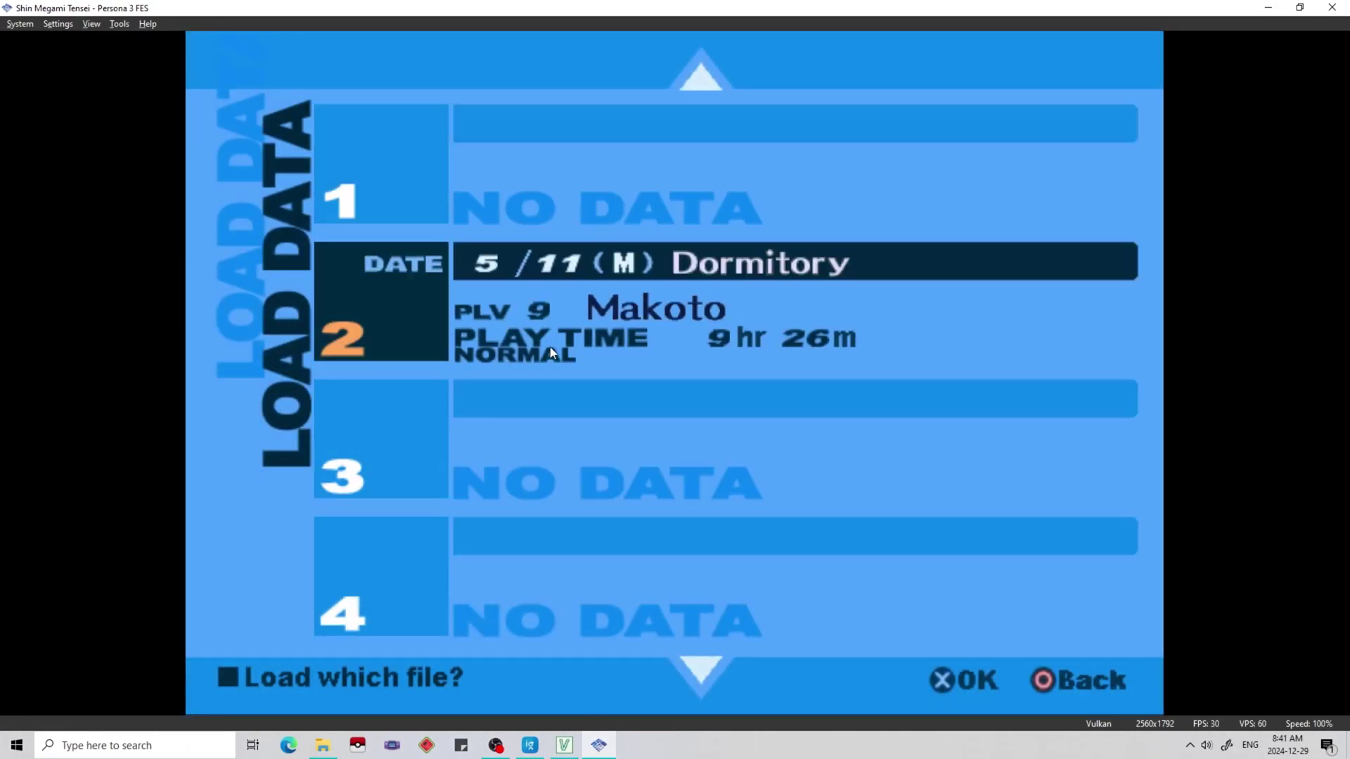
{"action": "key", "text": "Return"}
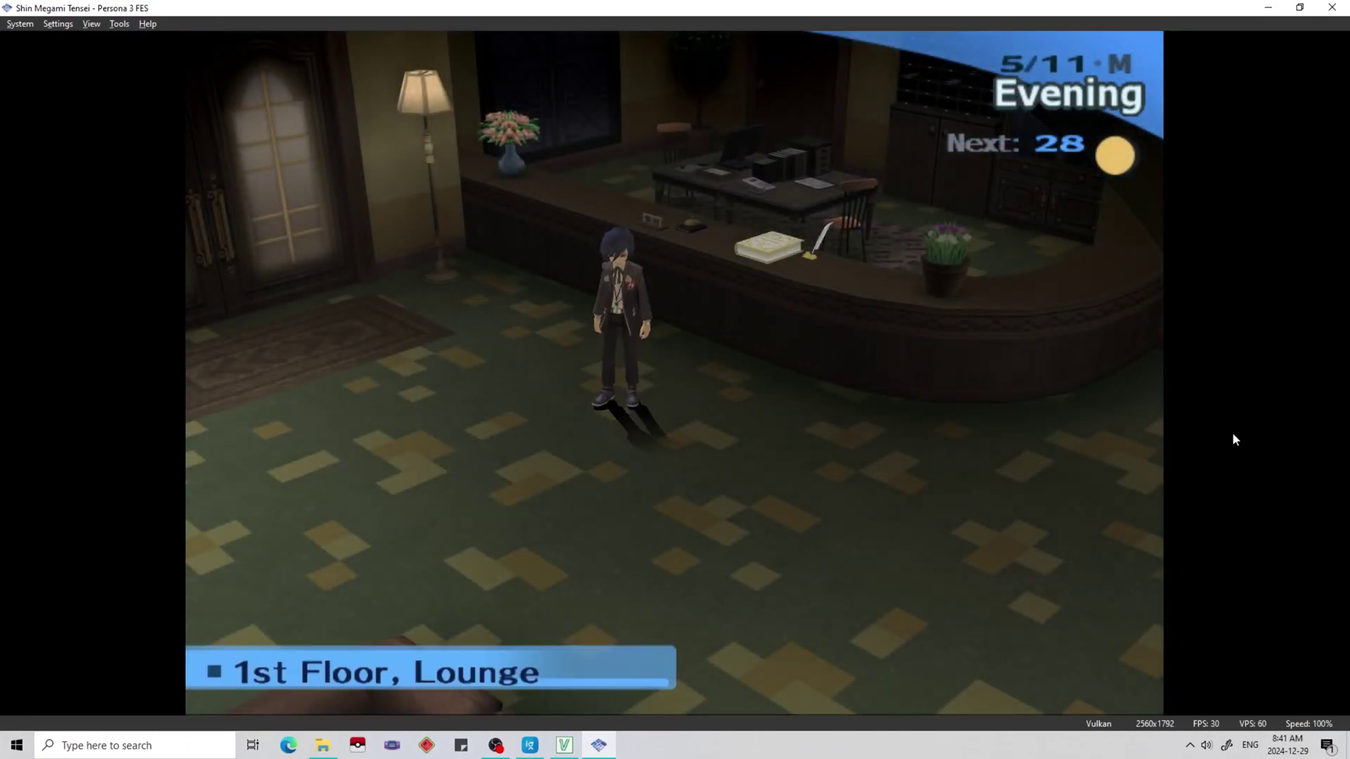
- Walk the character across the dorm lounge and up the dirt path
{"action": "key", "text": "Down"}
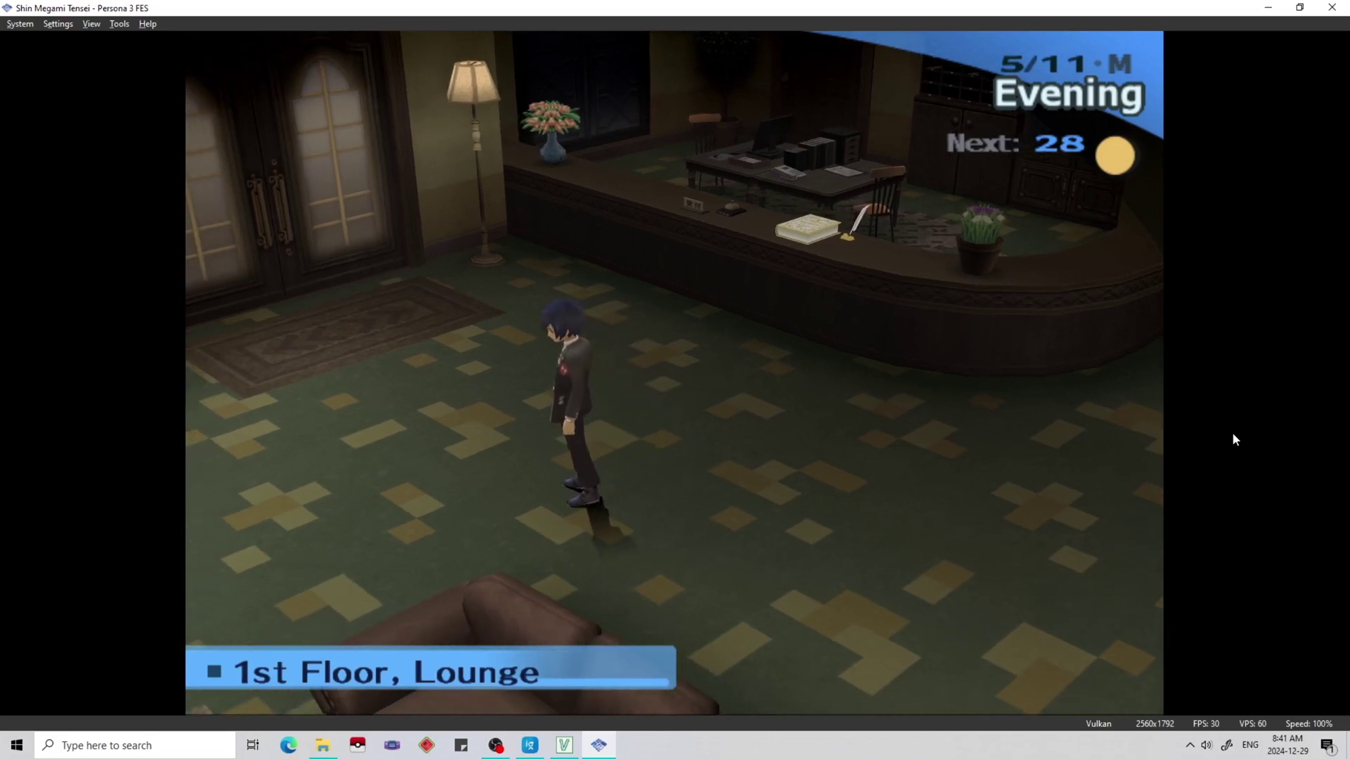
{"action": "key", "text": "Down"}
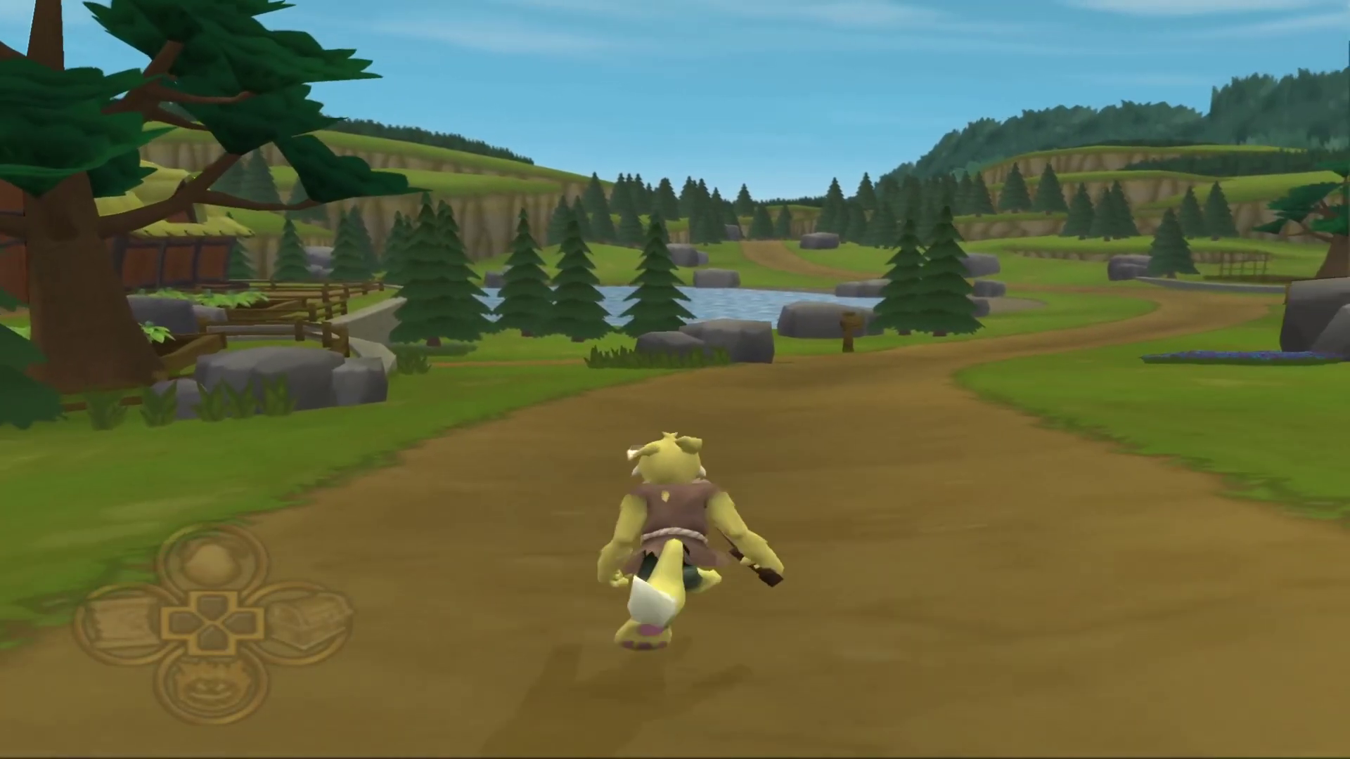
{"action": "key", "text": "Up"}
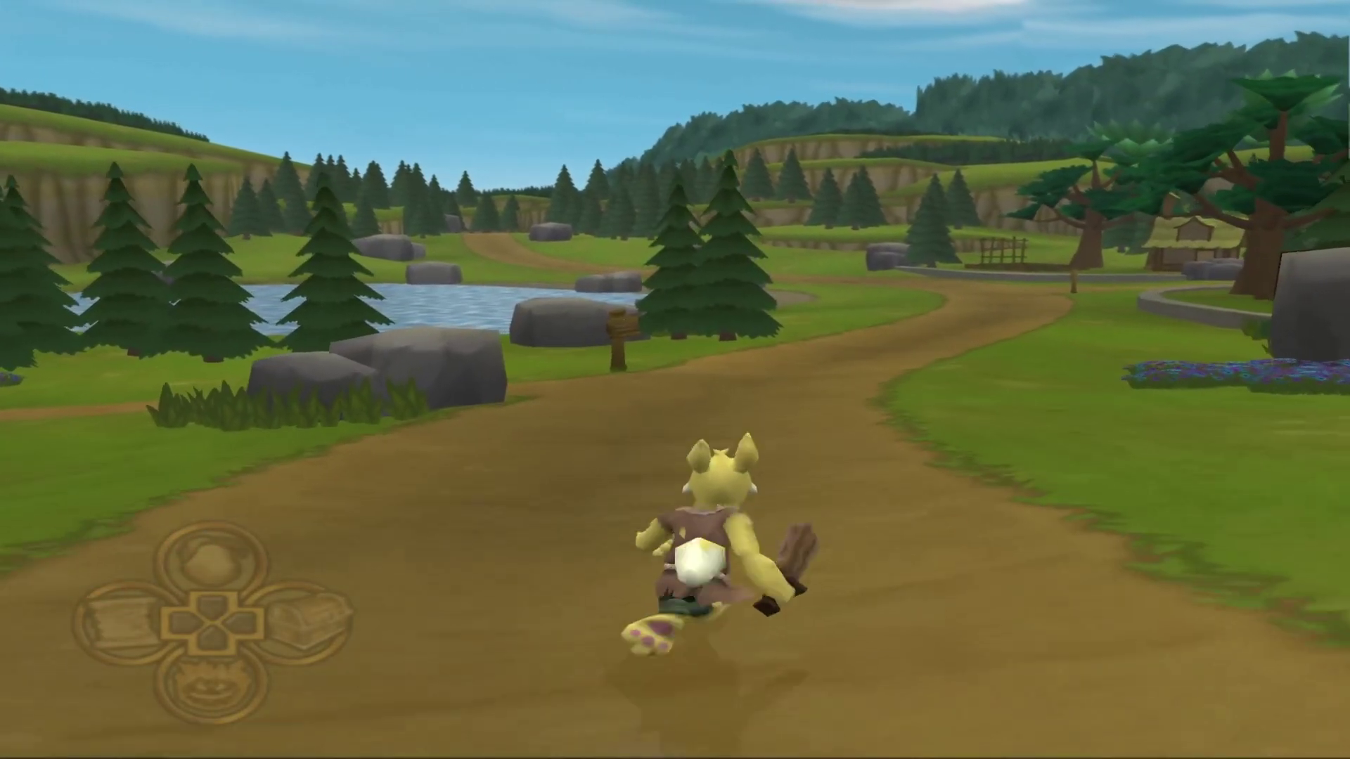